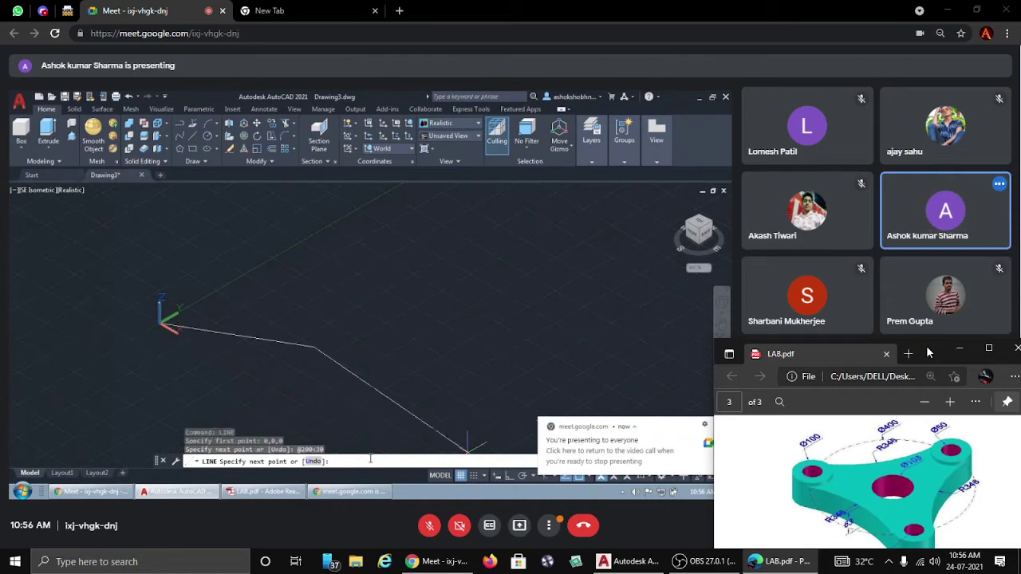
# Step: Move the LAB.pdf reference window higher and show the exercise 15 six-lobed flange figure
pyautogui.moveTo(927, 345); pyautogui.dragTo(939, 318)
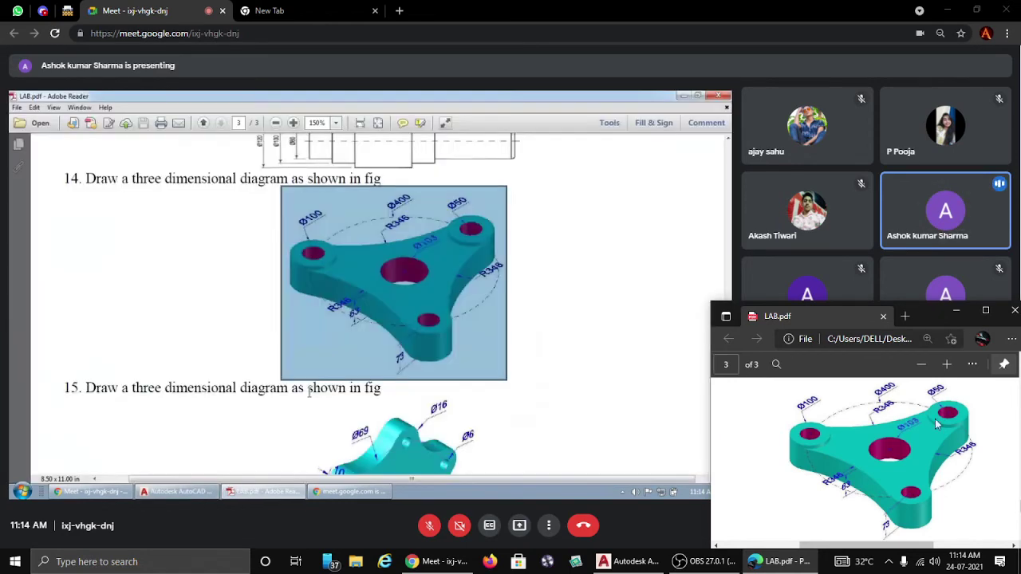
pyautogui.scroll(-5, 937, 425)
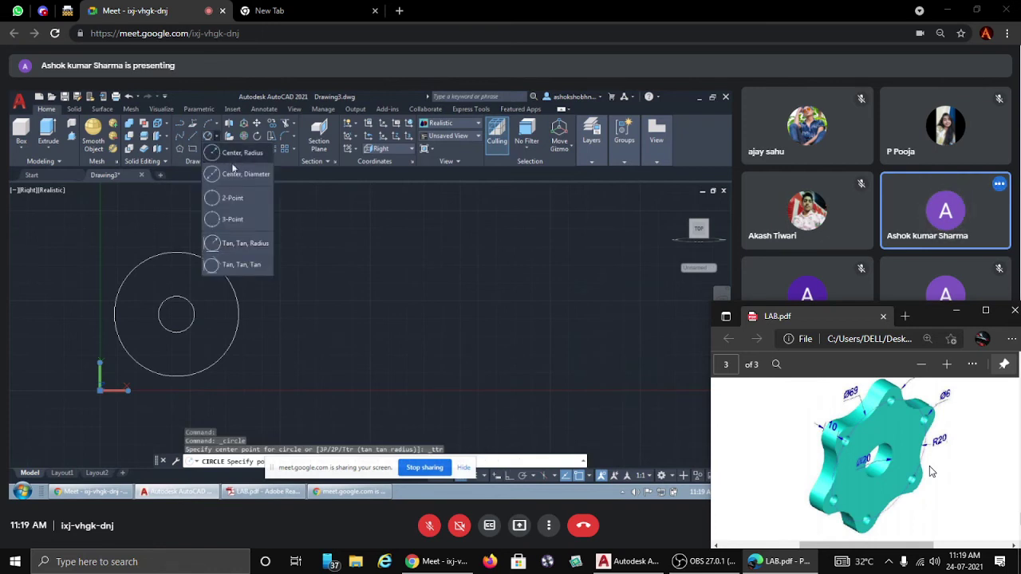
# Step: Draw a center-diameter circle centred on the left quadrant of the large circle
pyautogui.click(235, 175)
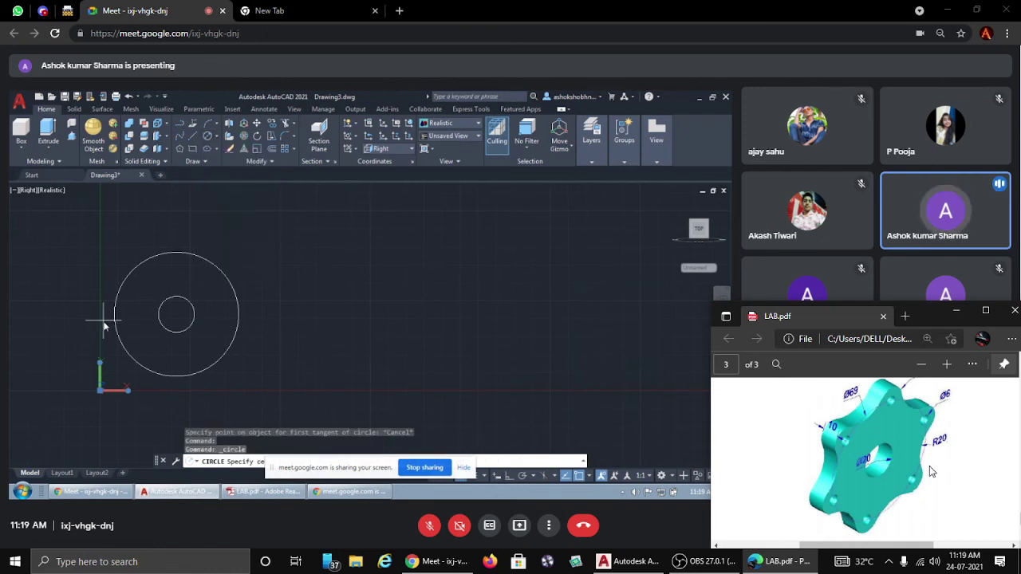
pyautogui.click(114, 315)
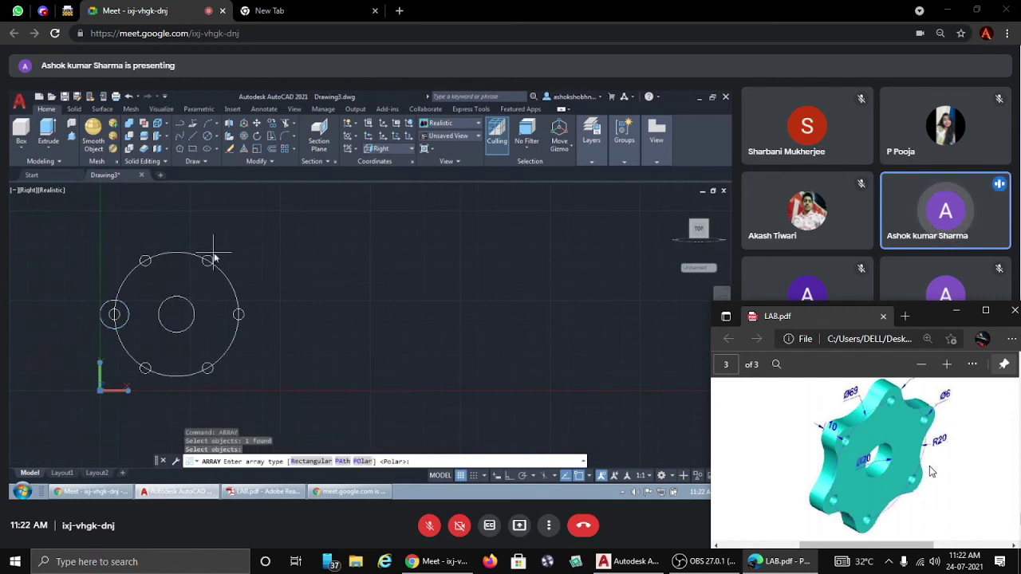
# Step: Create a polar array of the boss circle around the central hole's centre with 6 items over 360 degrees
pyautogui.click(363, 461)
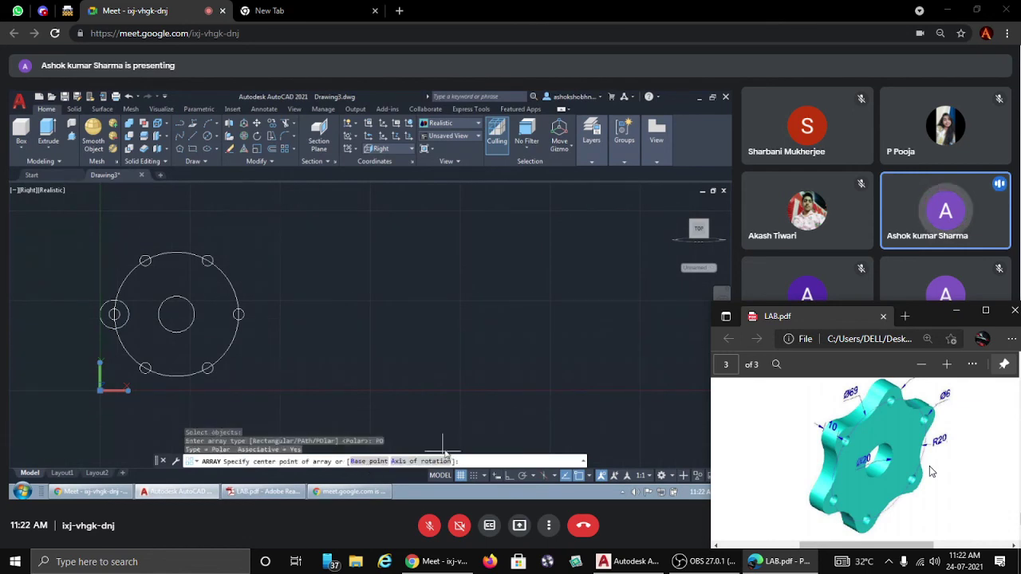
pyautogui.click(177, 316)
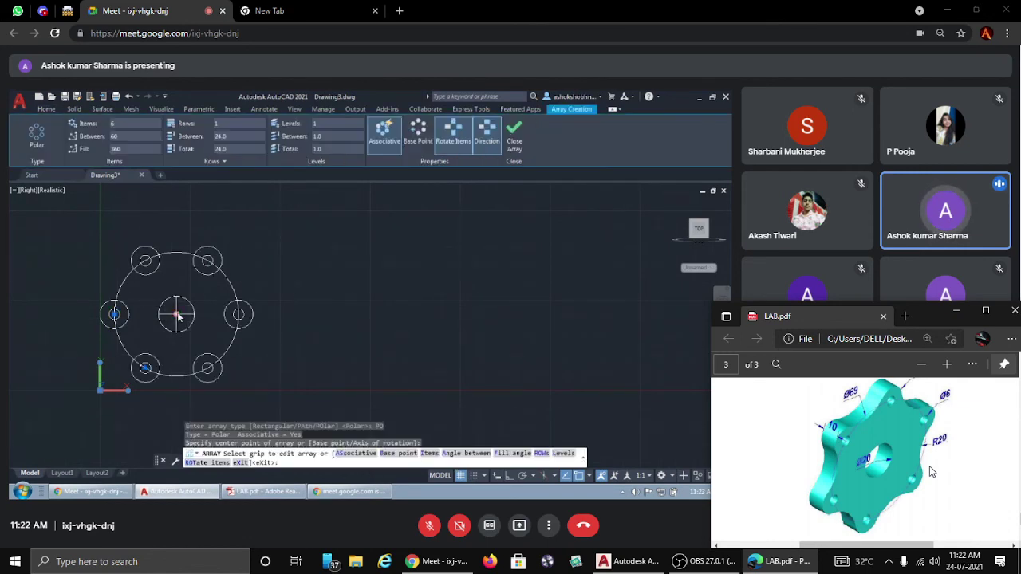
pyautogui.press('Return')
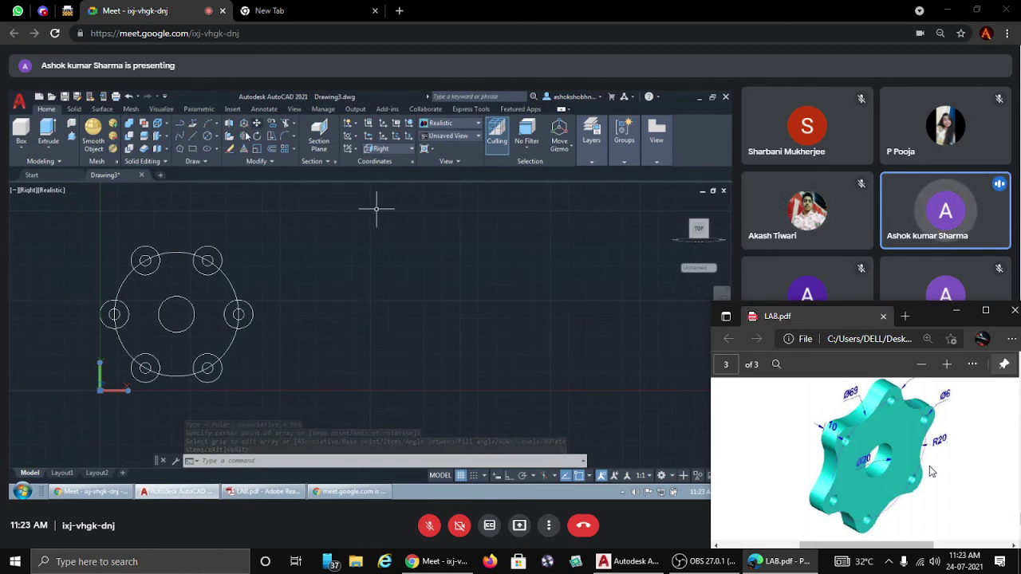
pyautogui.click(263, 492)
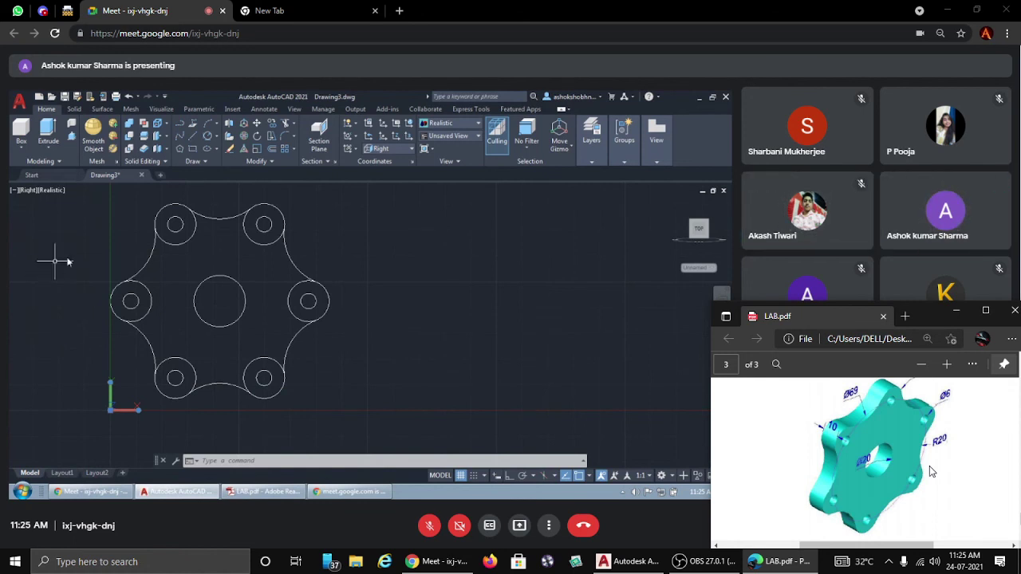
# Step: Try to trim the inward-facing arc of the upper-left boss circle
pyautogui.click(289, 124)
pyautogui.click(191, 236)
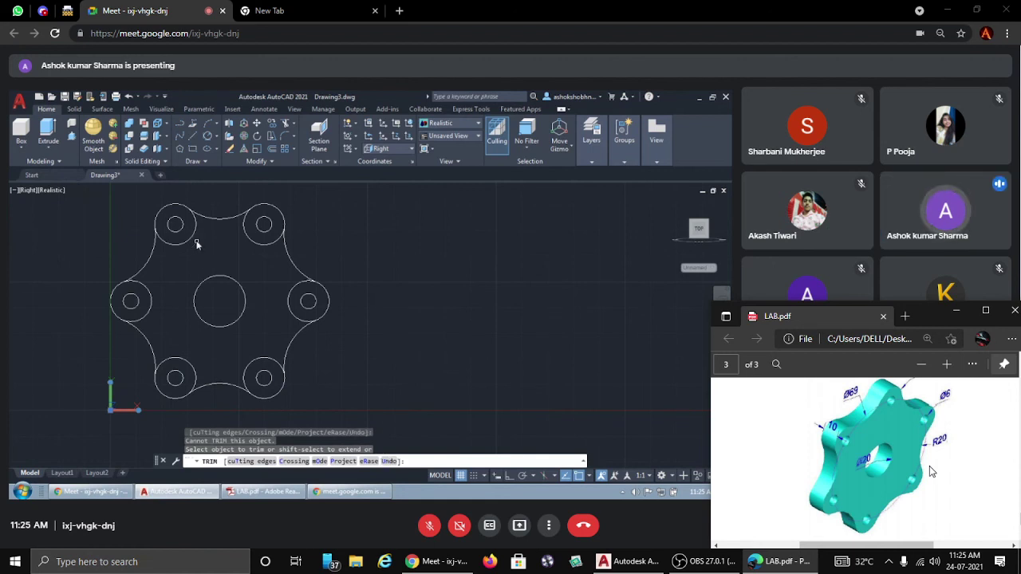
pyautogui.press('Escape')
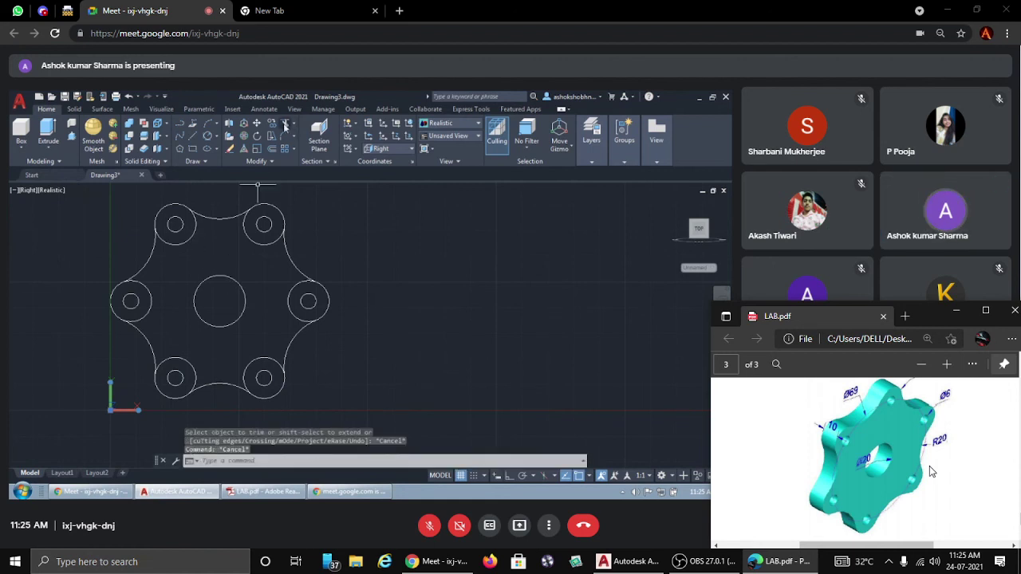
pyautogui.click(288, 124)
pyautogui.click(183, 244)
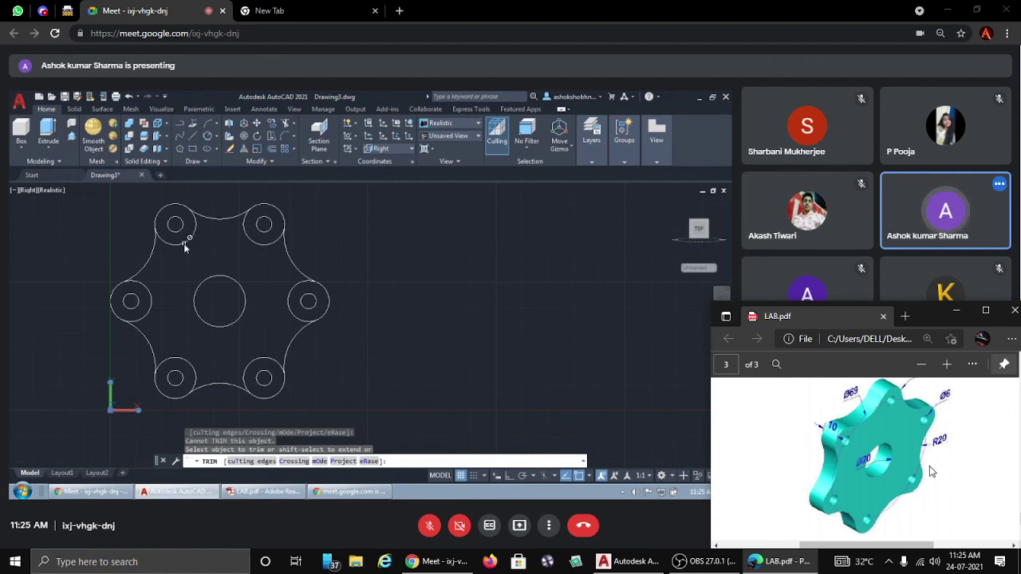
pyautogui.press('Escape')
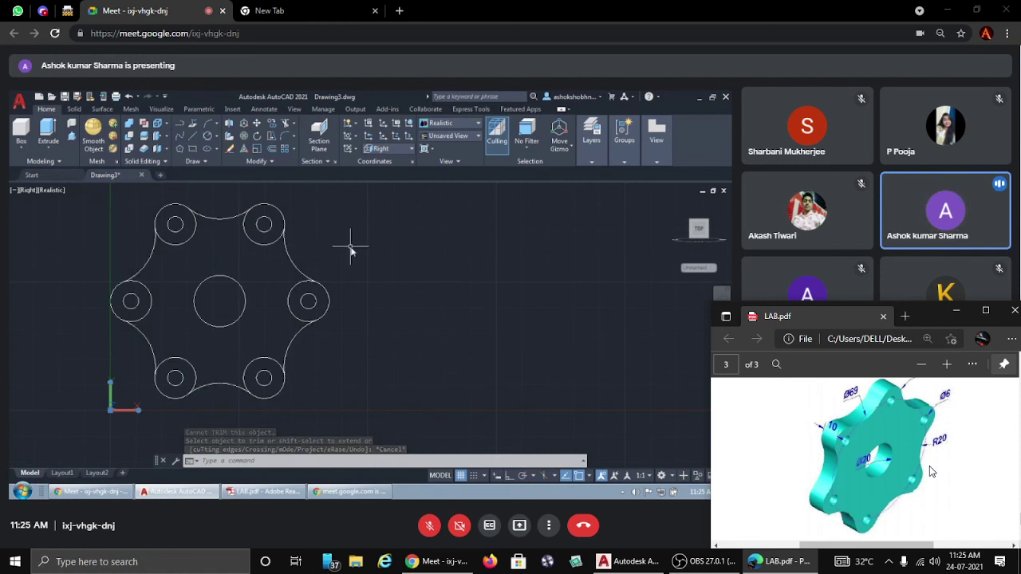
# Step: Try to join all objects of the flange profile with the JOIN command
pyautogui.write('JO')
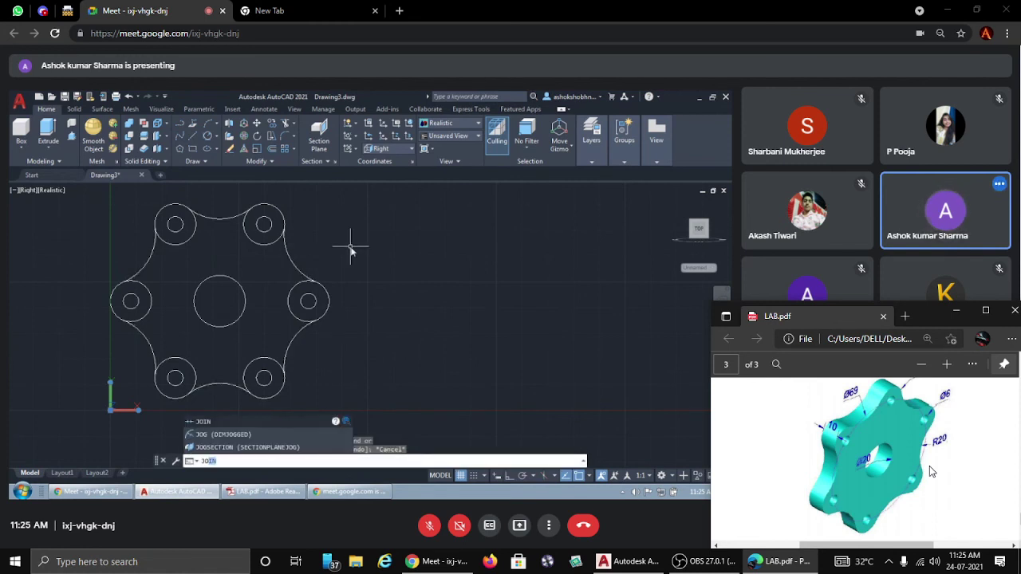
pyautogui.write('IN')
pyautogui.press('Return')
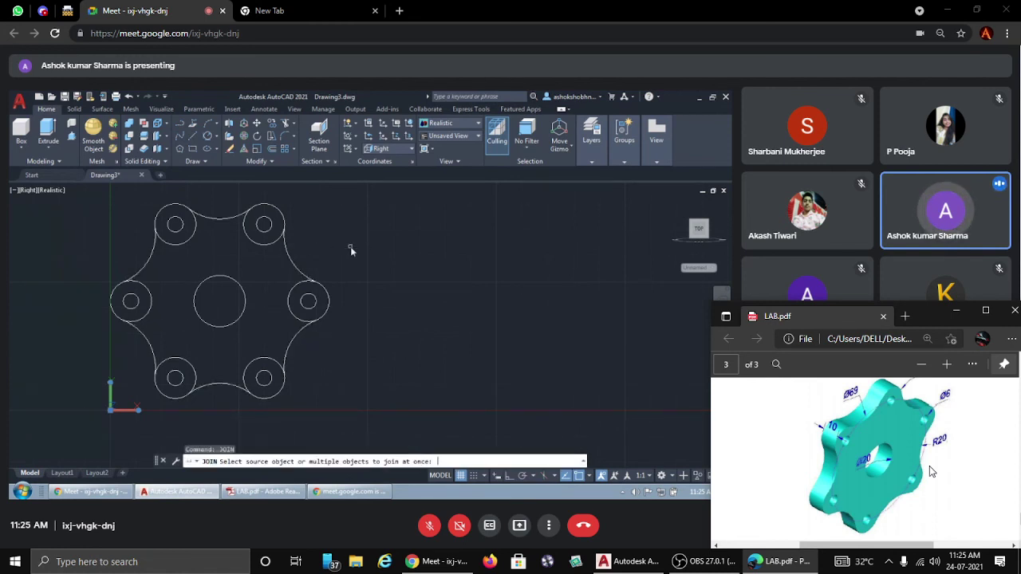
pyautogui.moveTo(64, 202); pyautogui.dragTo(365, 417)
pyautogui.press('Return')
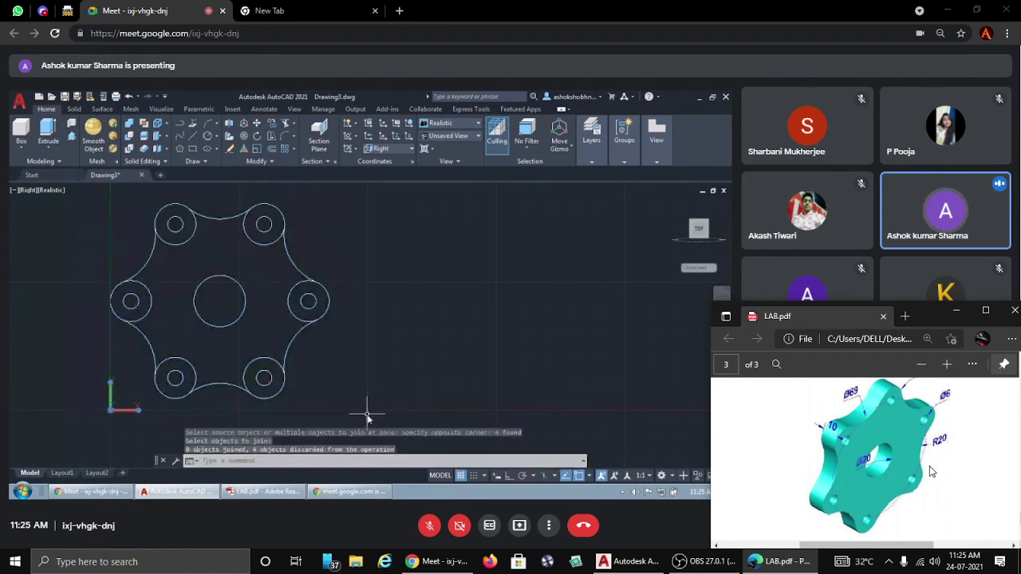
# Step: Try to trim the inward-facing arc of the upper-right boss circle, and check the boss circle array by selecting it
pyautogui.click(286, 124)
pyautogui.click(254, 233)
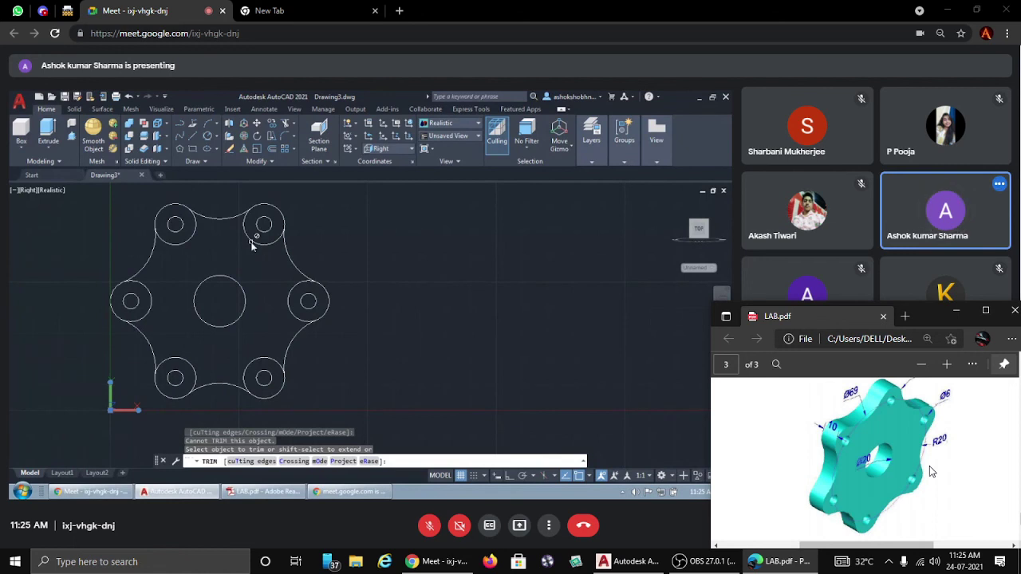
pyautogui.click(250, 243)
pyautogui.press('Escape')
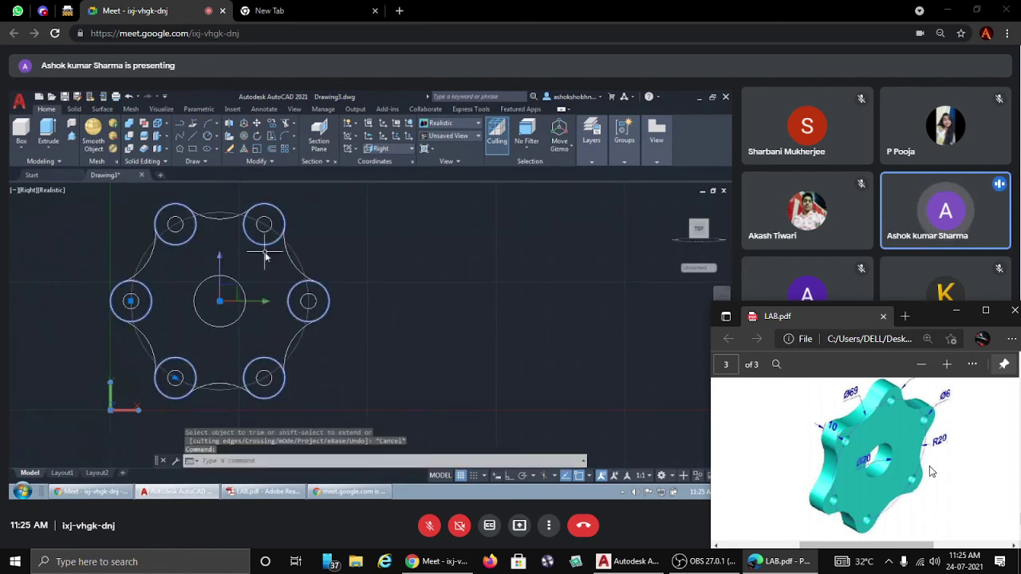
pyautogui.press('Escape')
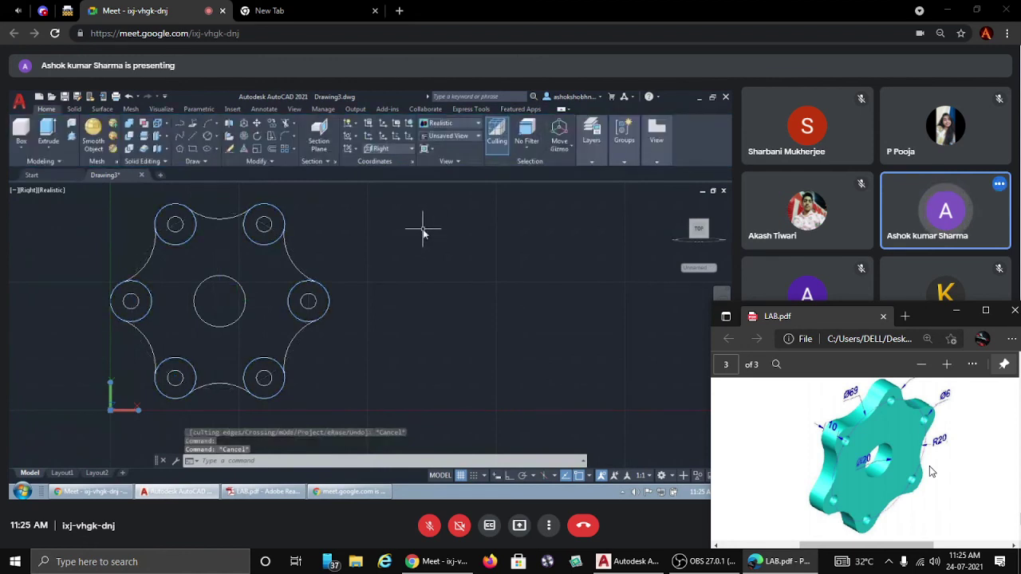
pyautogui.press('Escape')
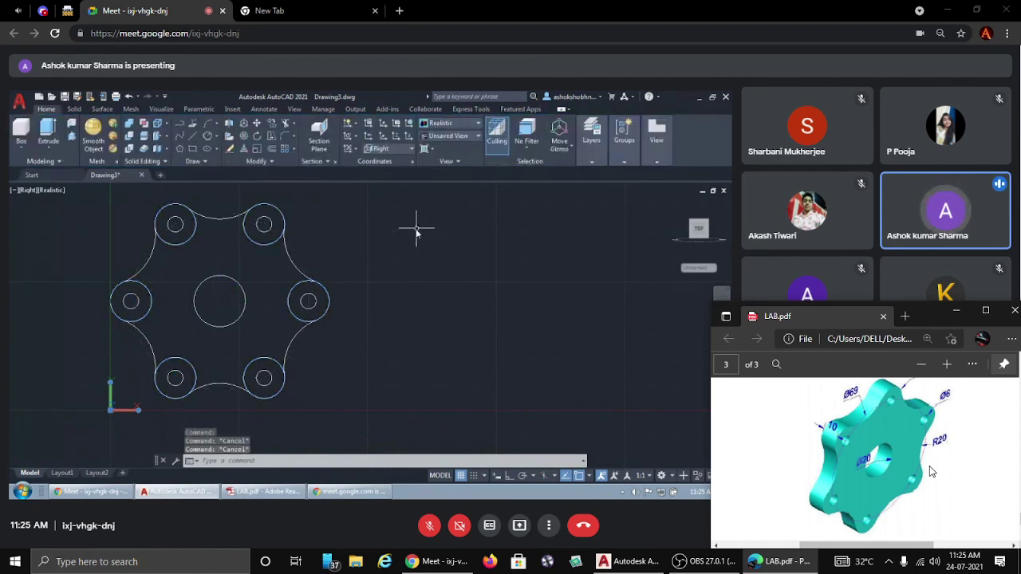
pyautogui.click(154, 303)
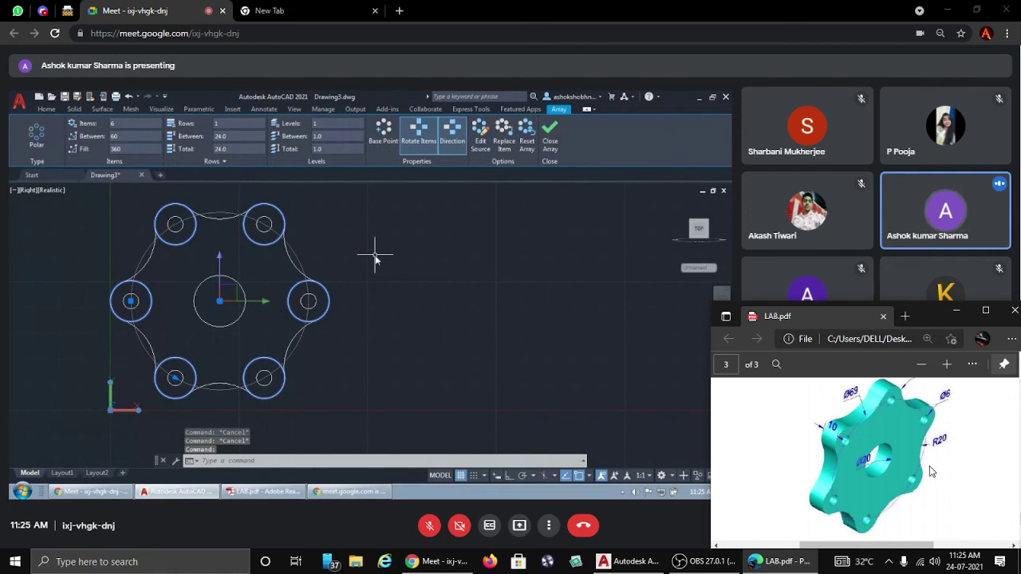
pyautogui.press('Escape')
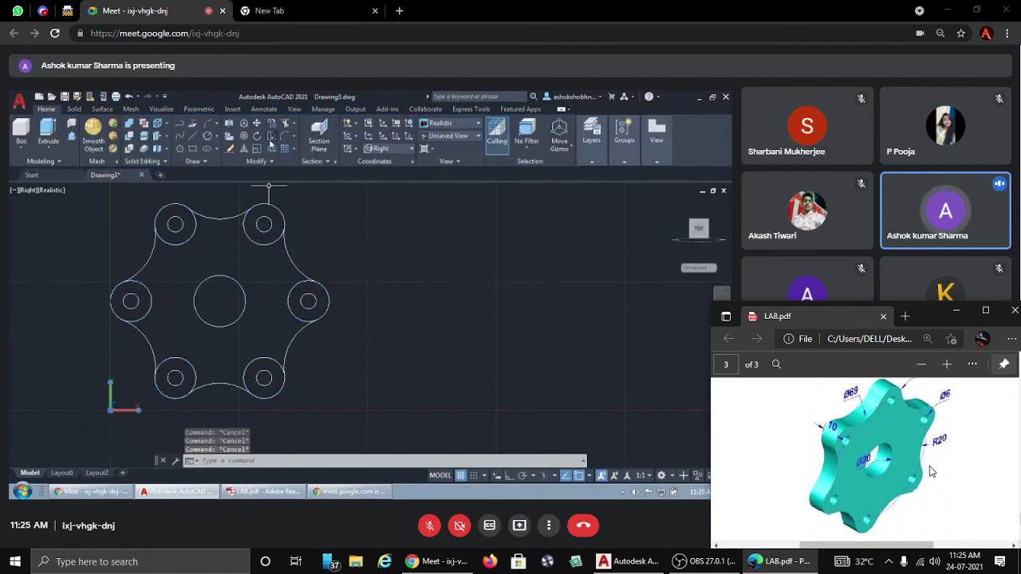
# Step: Retry trimming the upper-right boss circle's inner arc in quick mode
pyautogui.click(286, 123)
pyautogui.click(257, 236)
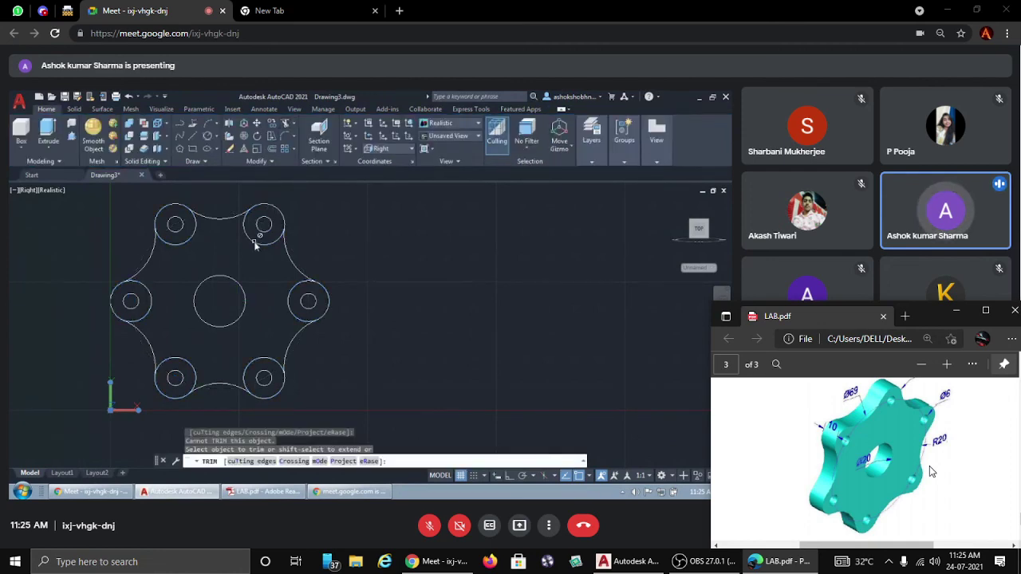
pyautogui.click(253, 242)
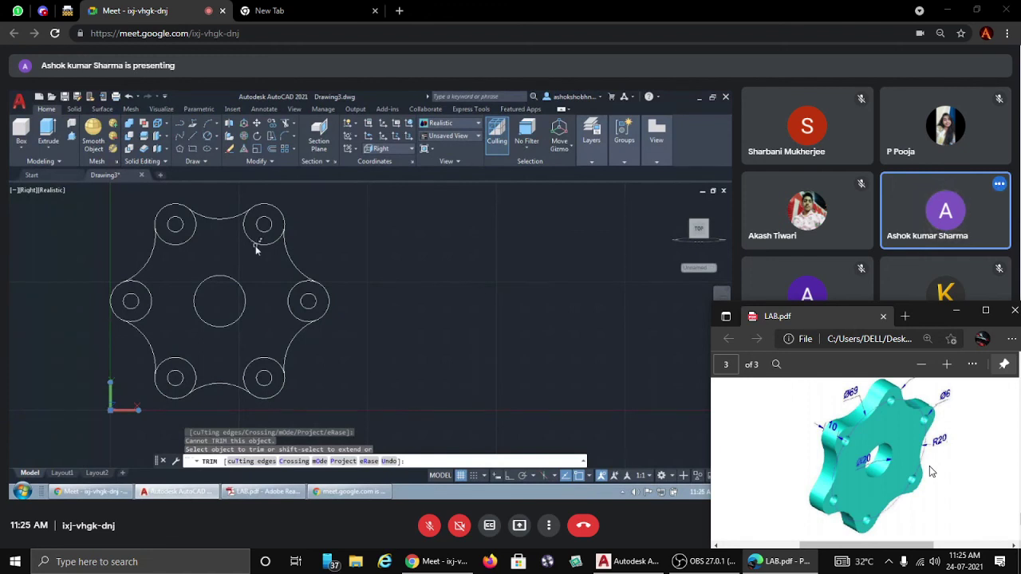
# Step: Define all objects of the flange profile as cutting edges for the trim
pyautogui.click(243, 462)
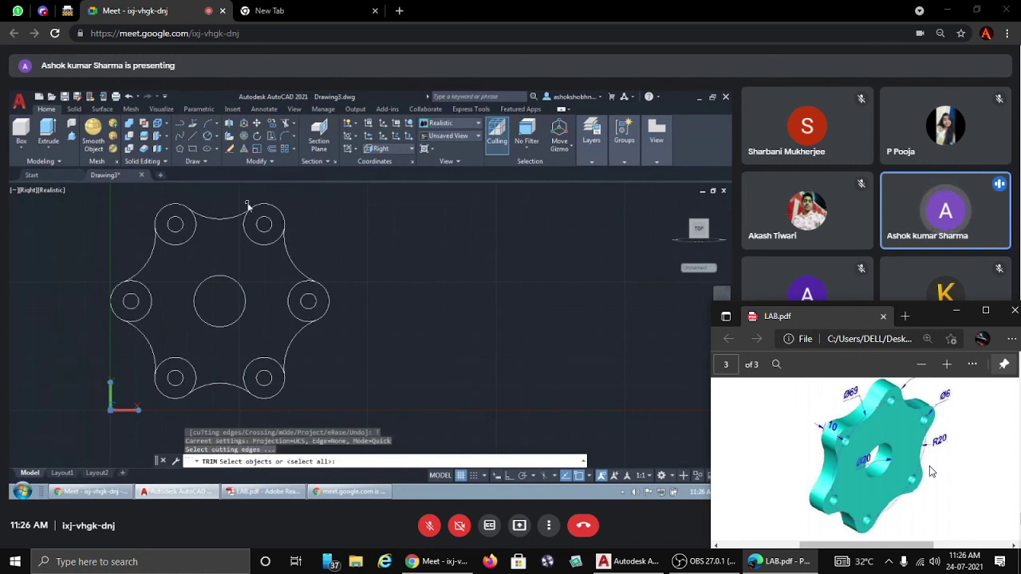
pyautogui.click(246, 234)
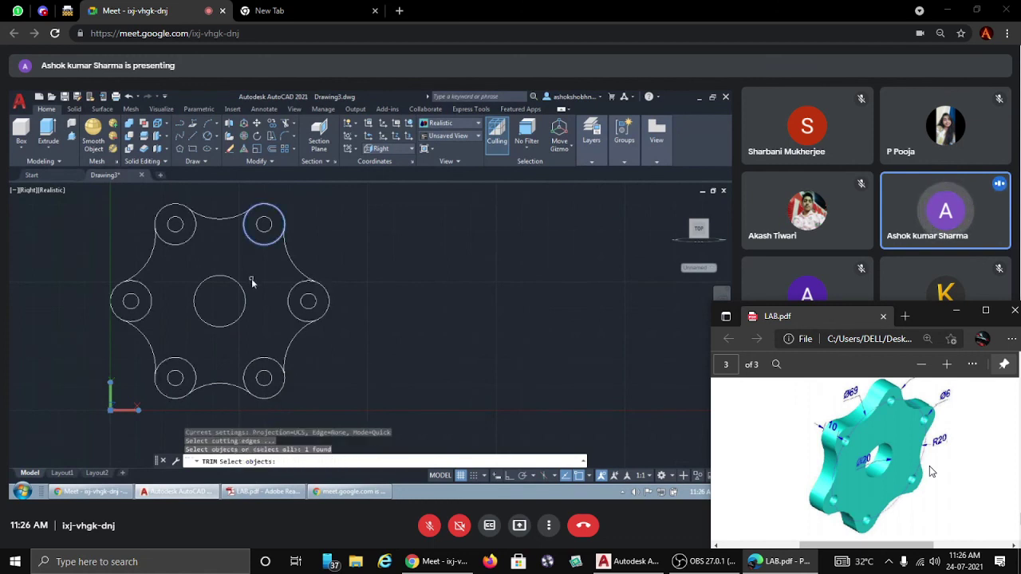
pyautogui.click(110, 207)
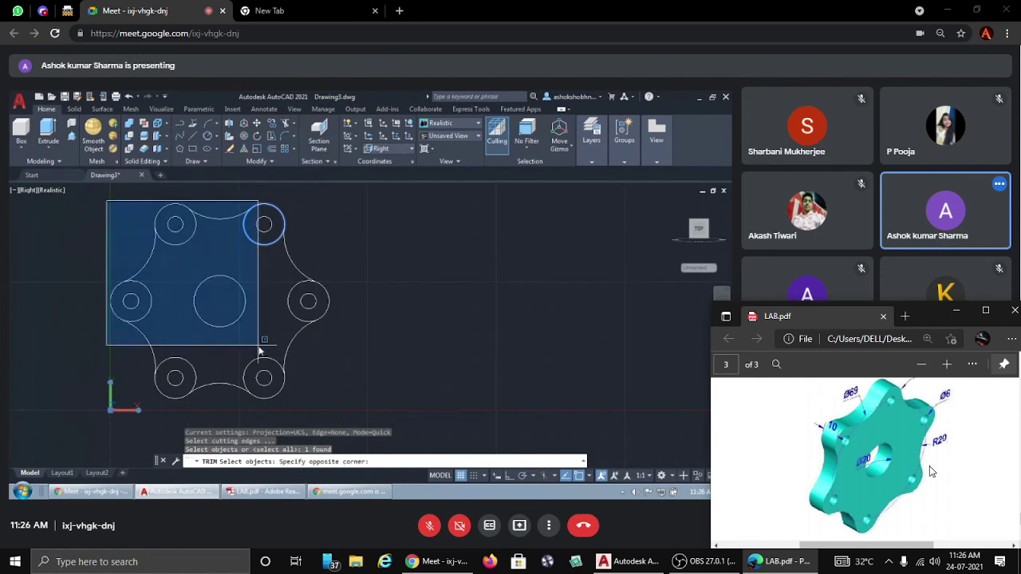
pyautogui.click(343, 418)
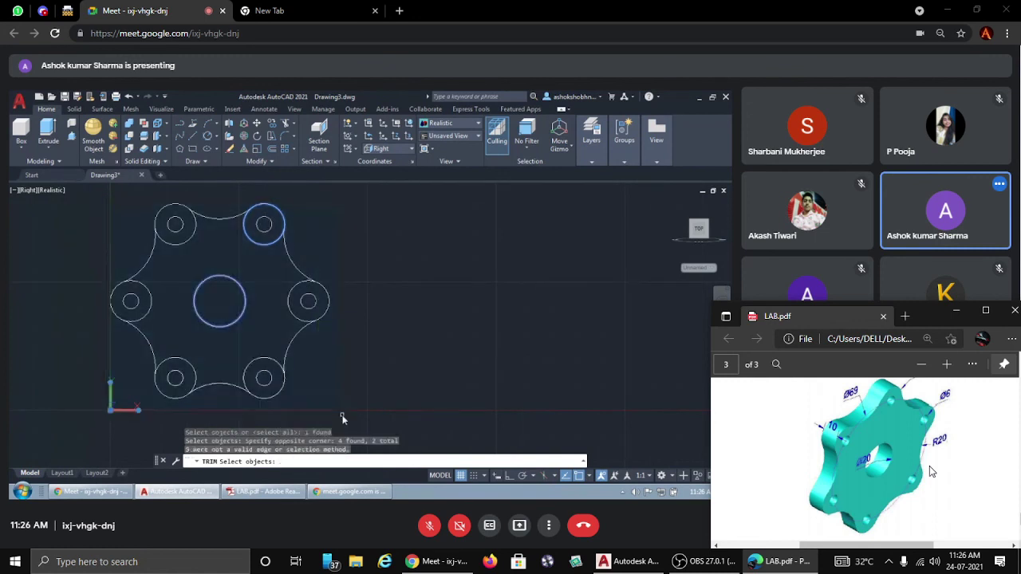
pyautogui.click(110, 192)
pyautogui.click(311, 303)
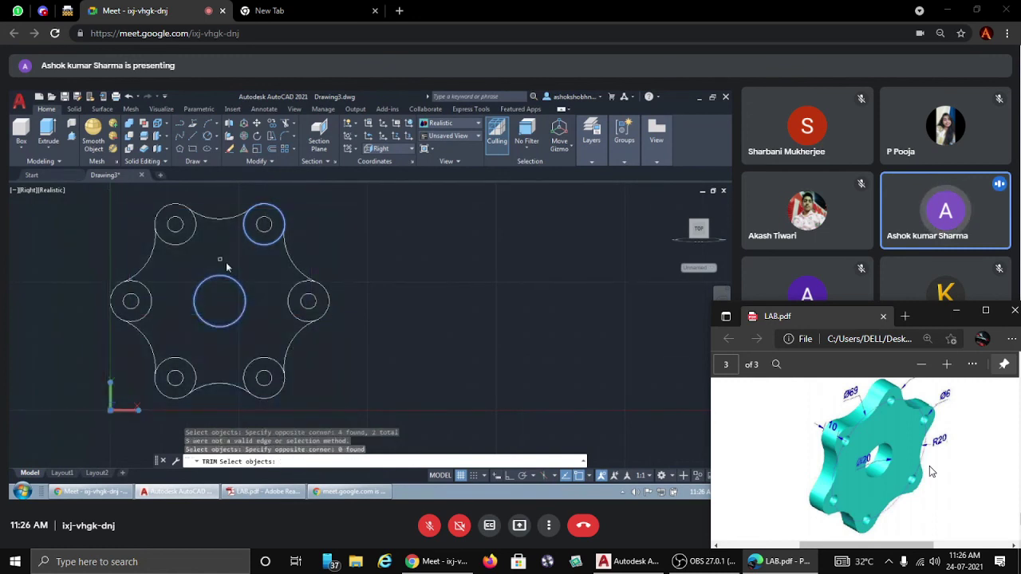
pyautogui.click(185, 206)
pyautogui.click(216, 218)
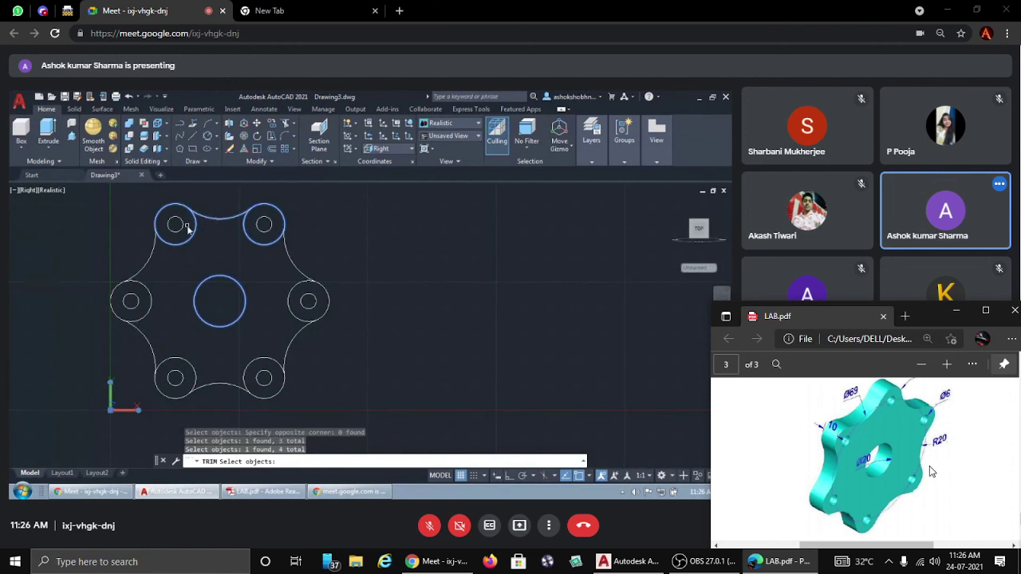
pyautogui.click(183, 227)
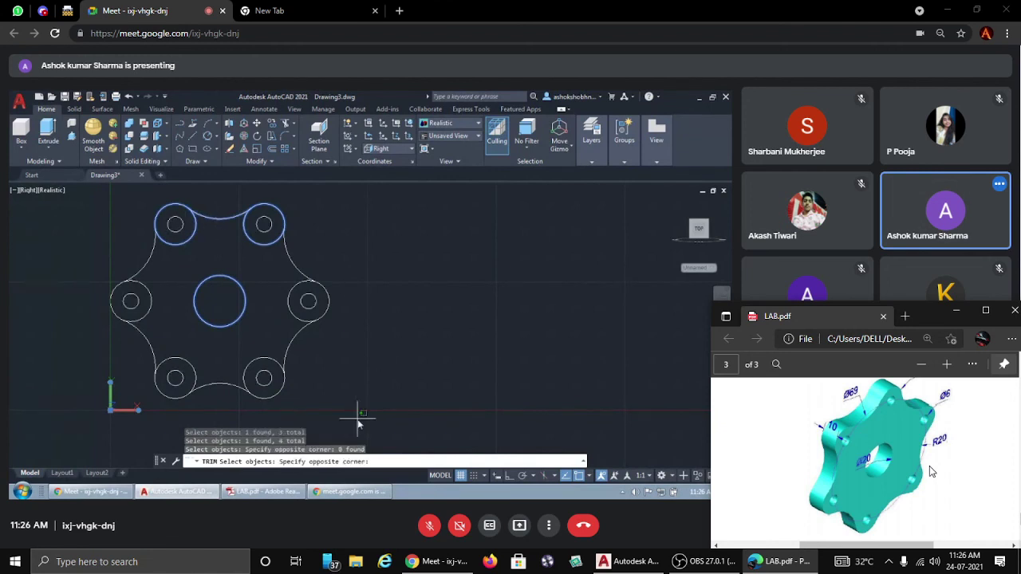
pyautogui.click(358, 417)
pyautogui.click(25, 189)
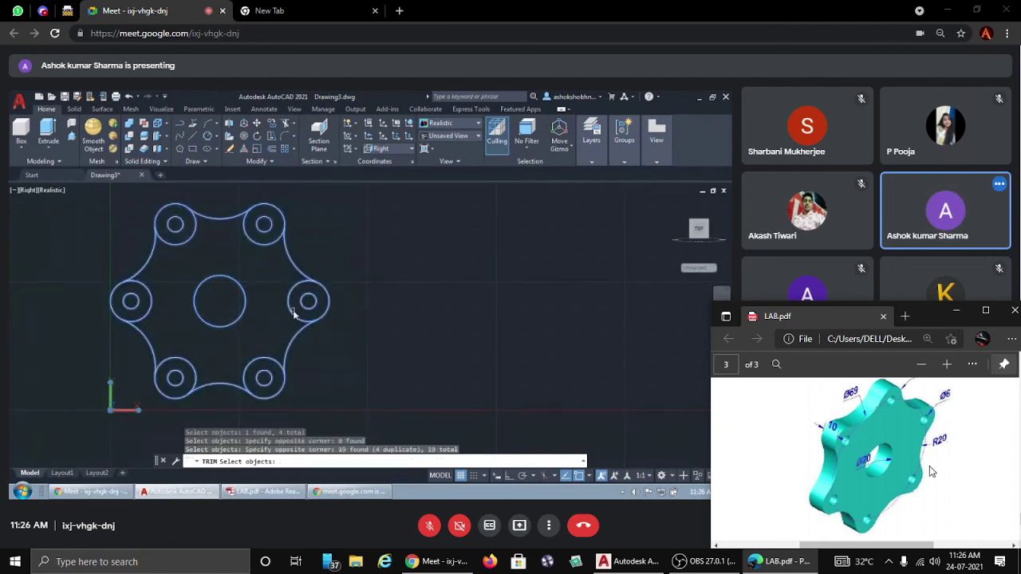
pyautogui.press('Return')
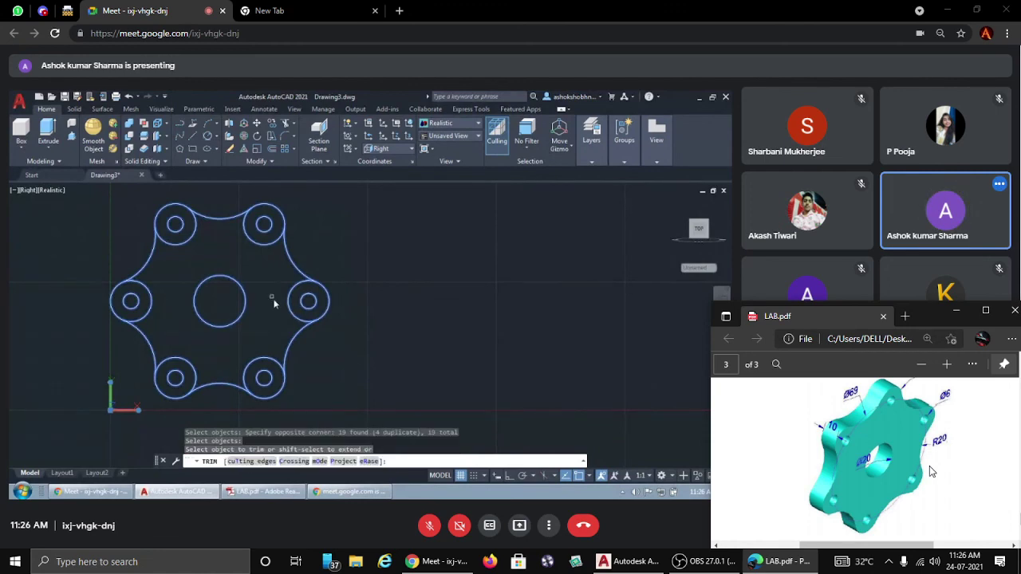
# Step: Try to trim the upper-right boss circle against the chosen cutting edges, and recheck the boss circle array by selecting it
pyautogui.click(264, 239)
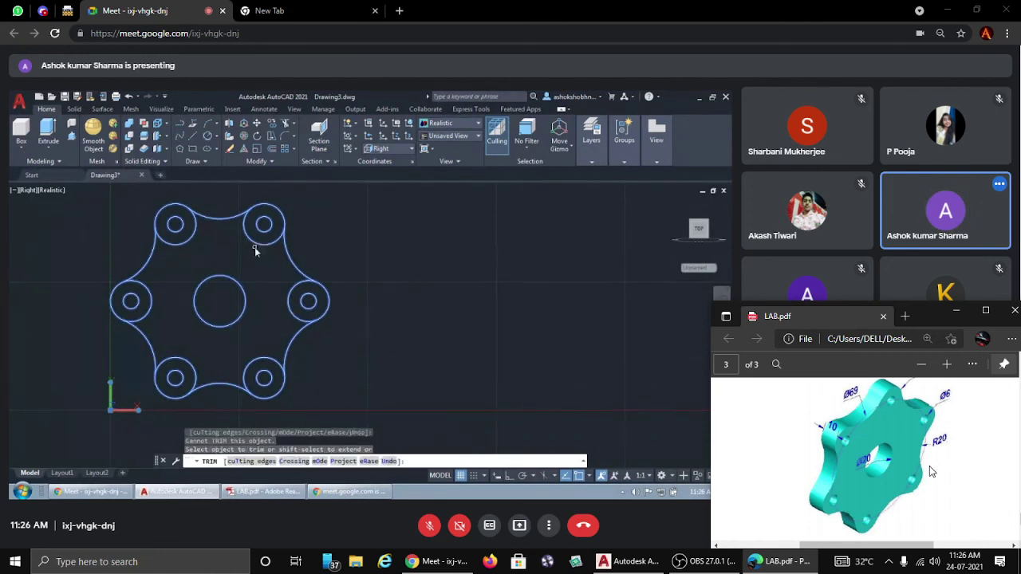
pyautogui.press('Escape')
pyautogui.click(254, 243)
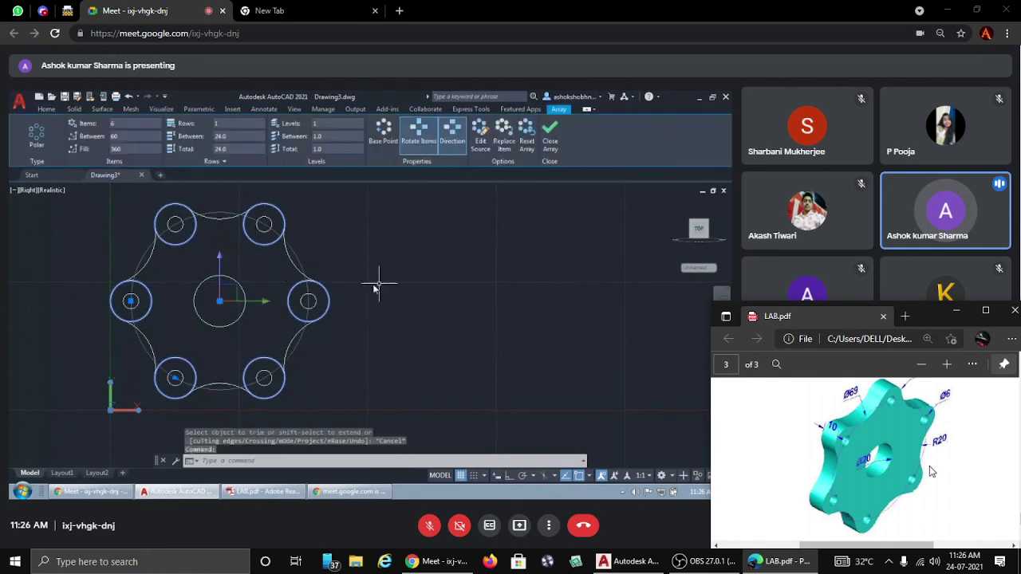
pyautogui.press('Escape')
pyautogui.click(130, 301)
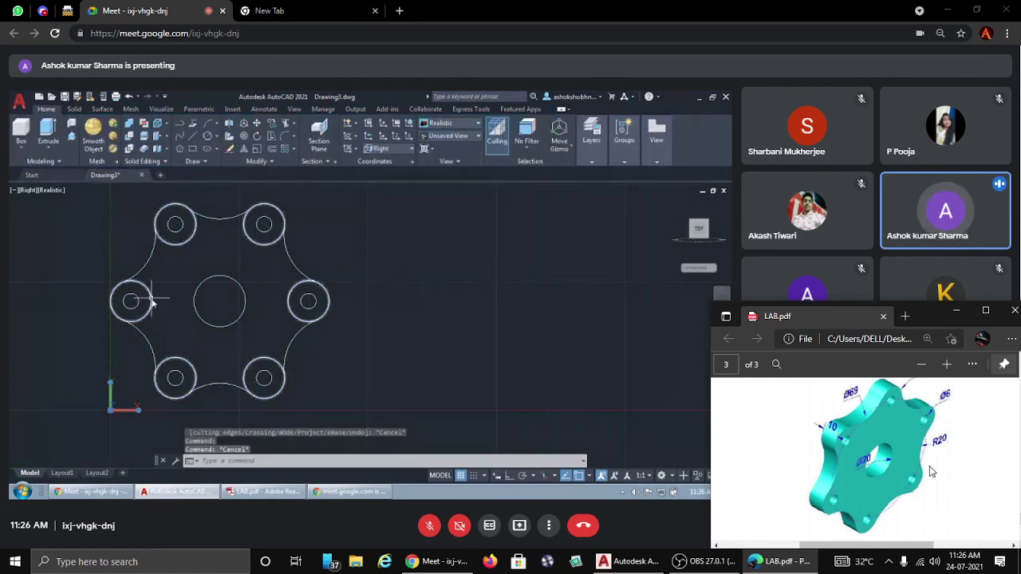
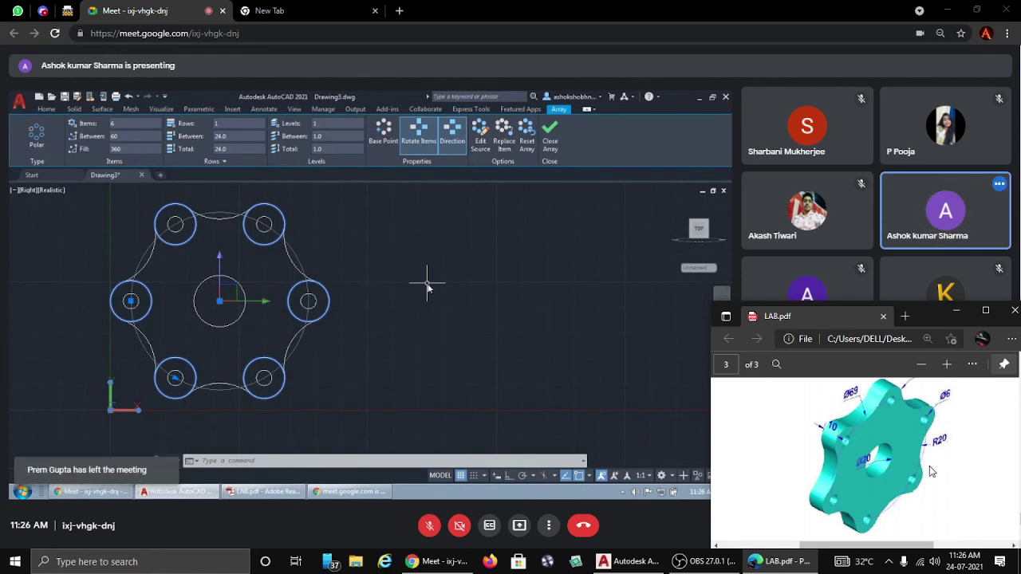
# Step: Delete the polar array of six full boss circles surrounding the small holes
pyautogui.press('Escape')
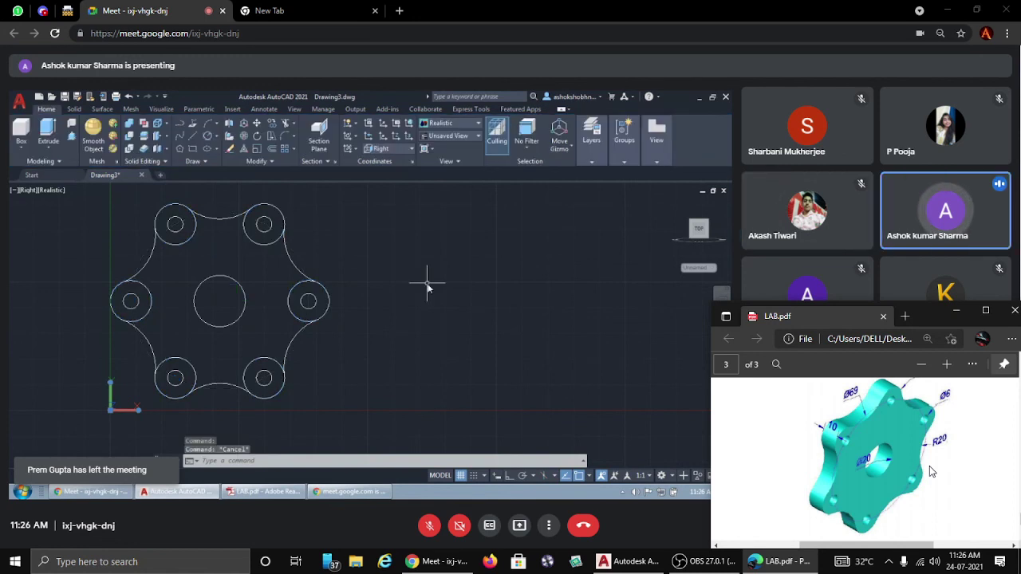
pyautogui.click(257, 241)
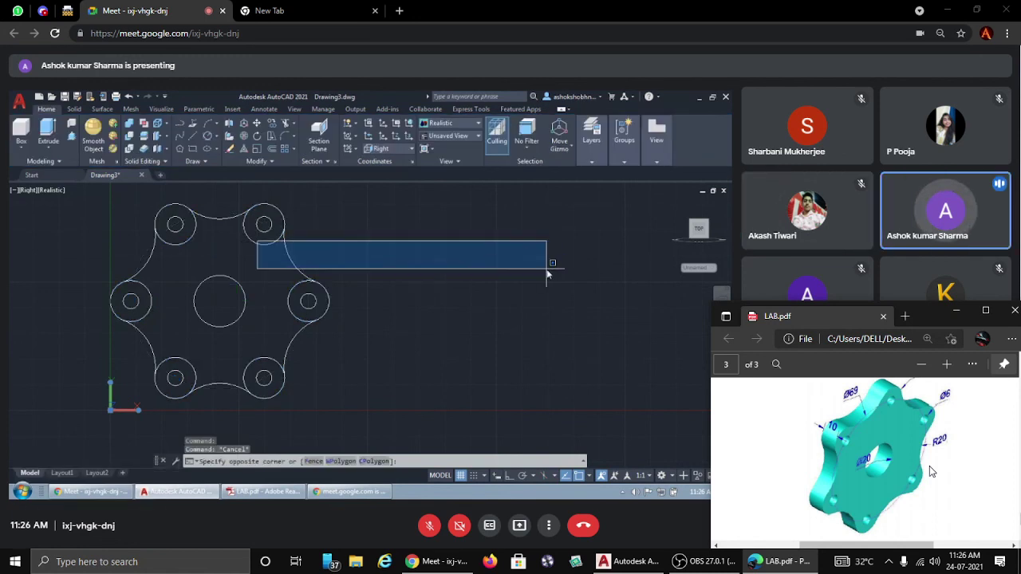
pyautogui.press('Escape')
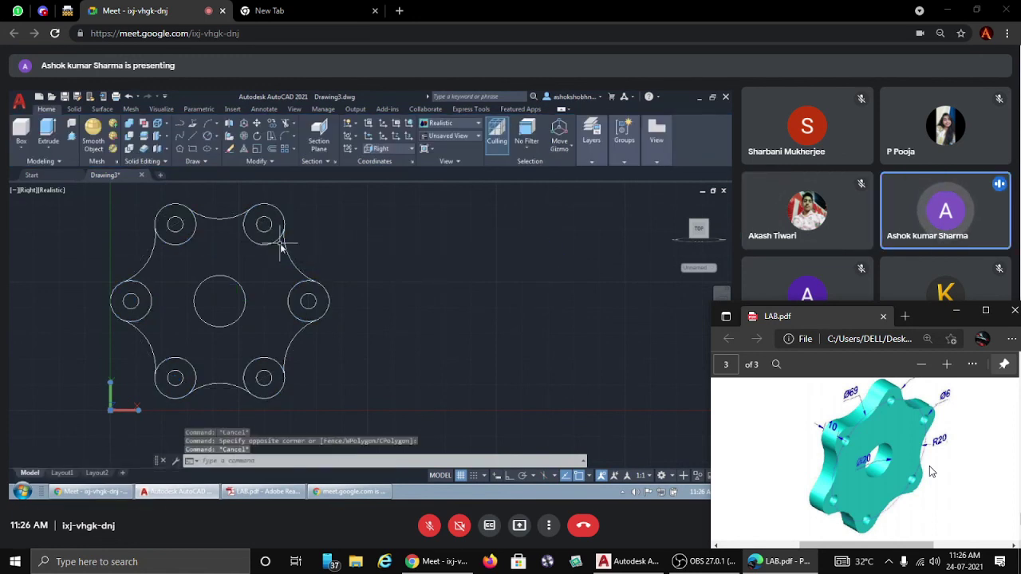
pyautogui.click(258, 248)
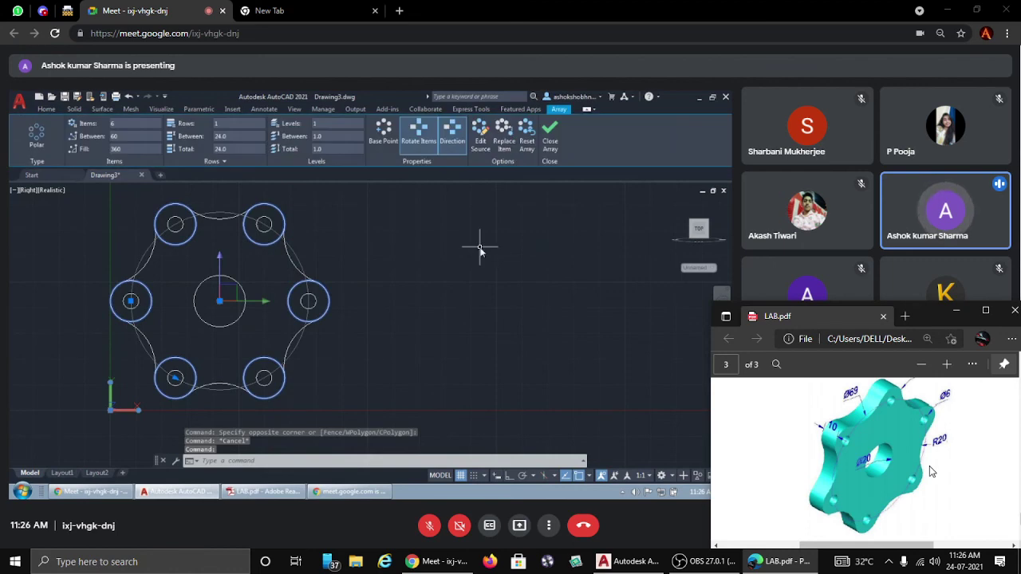
pyautogui.press('Delete')
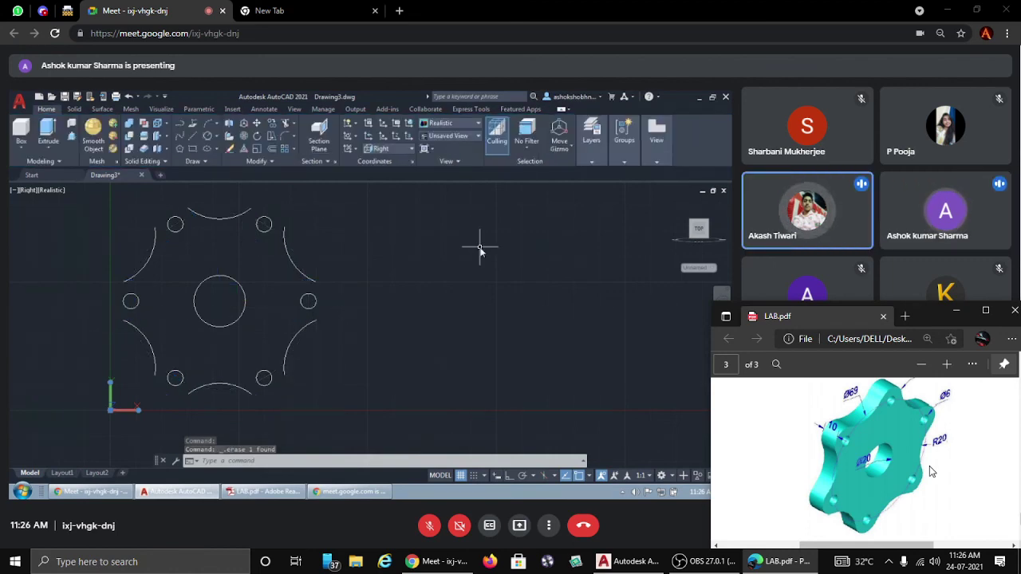
# Step: Draw a Tan, Tan, Radius circle of radius 8 around the left small hole, tangent to its two neighbouring connecting arcs
pyautogui.click(217, 141)
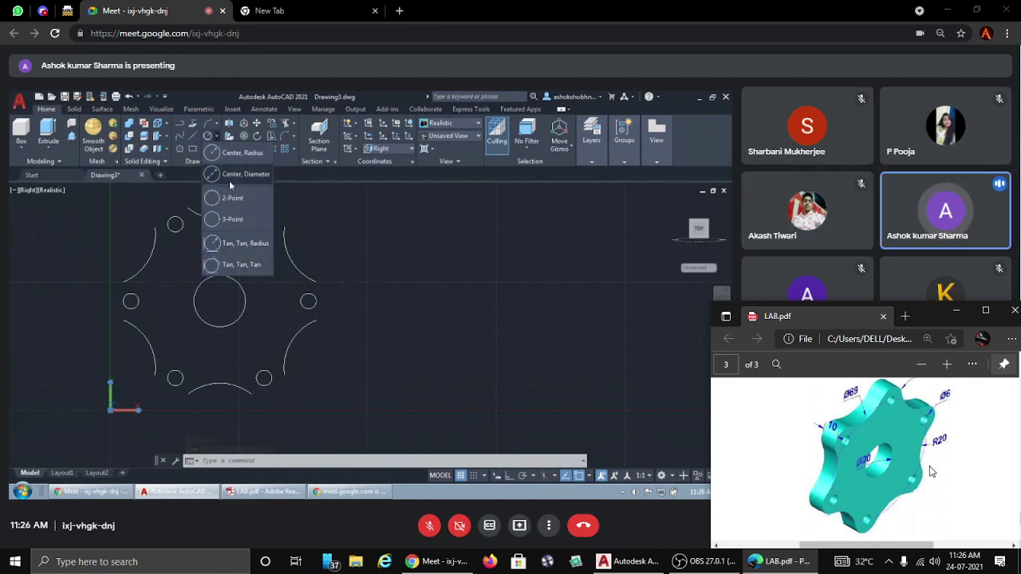
pyautogui.click(242, 242)
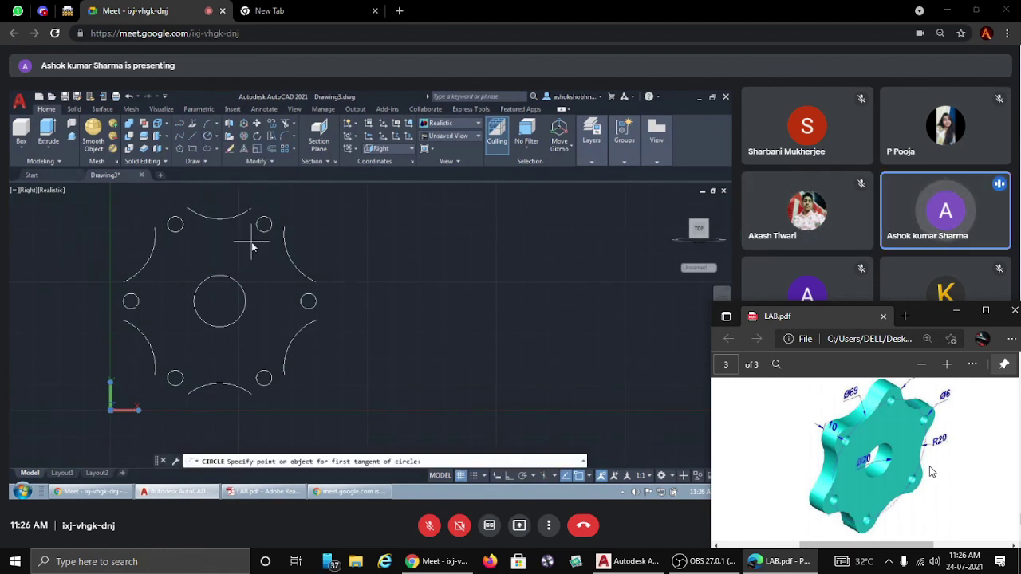
pyautogui.click(132, 280)
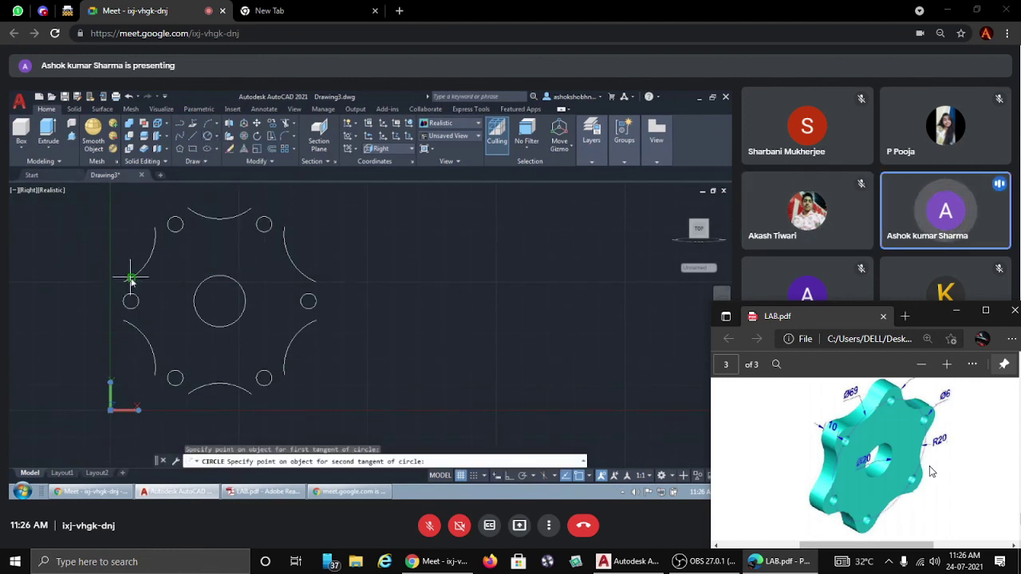
pyautogui.click(131, 327)
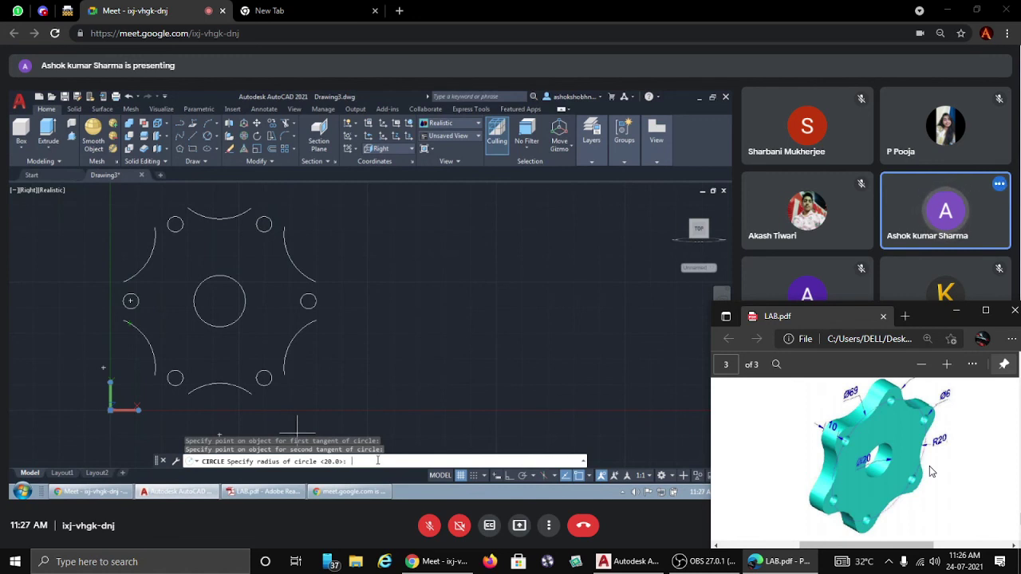
pyautogui.press('Return')
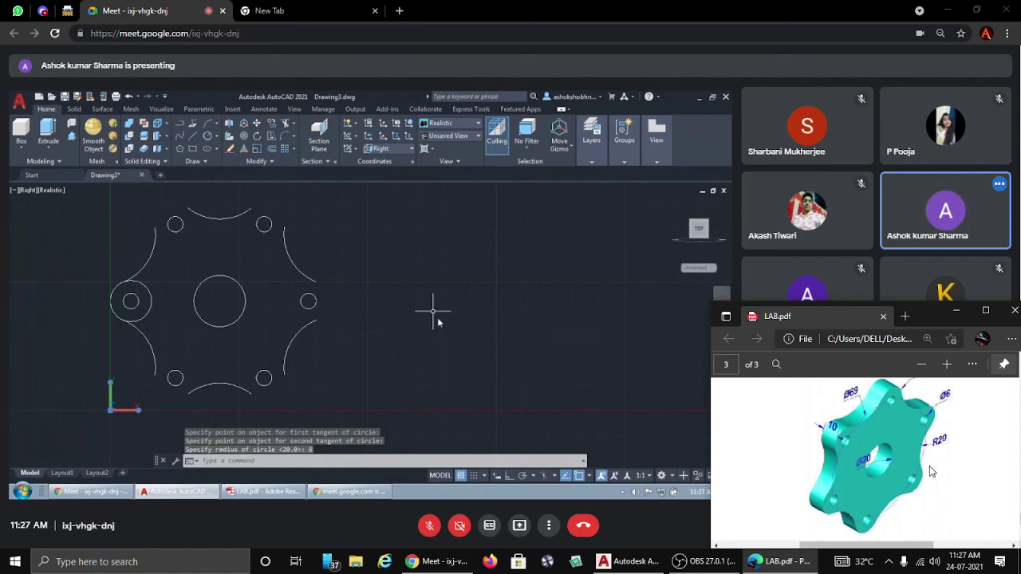
# Step: Trim the inward-facing part of the new left boss circle between its two connecting arcs
pyautogui.click(285, 124)
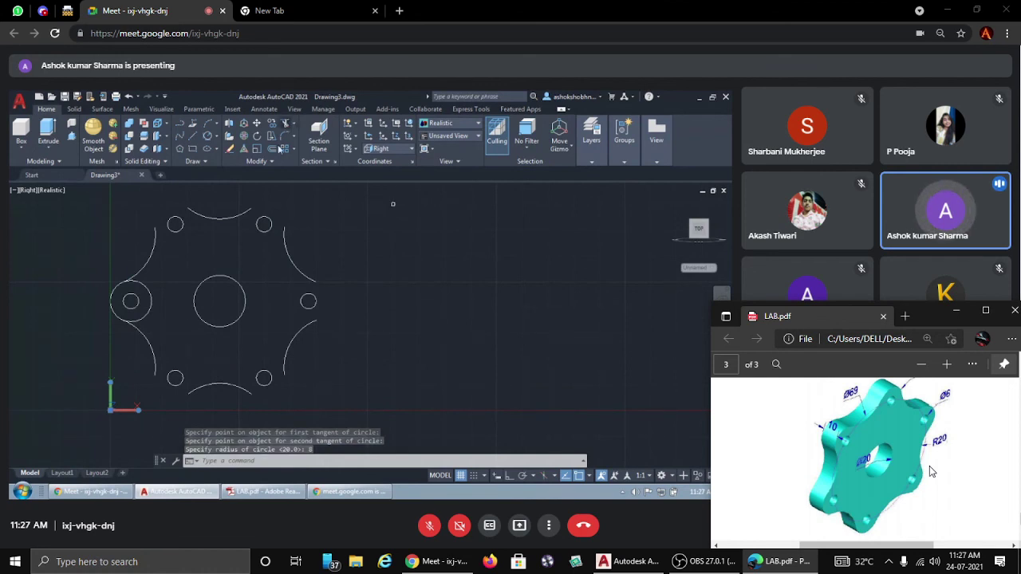
pyautogui.click(153, 307)
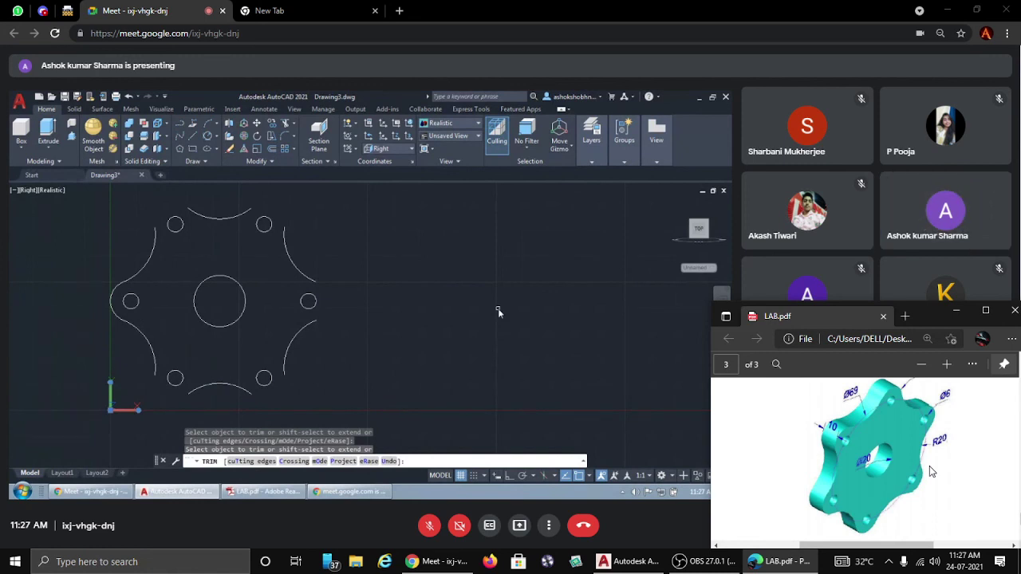
pyautogui.press('Escape')
# Step: Polar-array the trimmed left lobe arc about the central hole's centre and undo that array
pyautogui.click(220, 463)
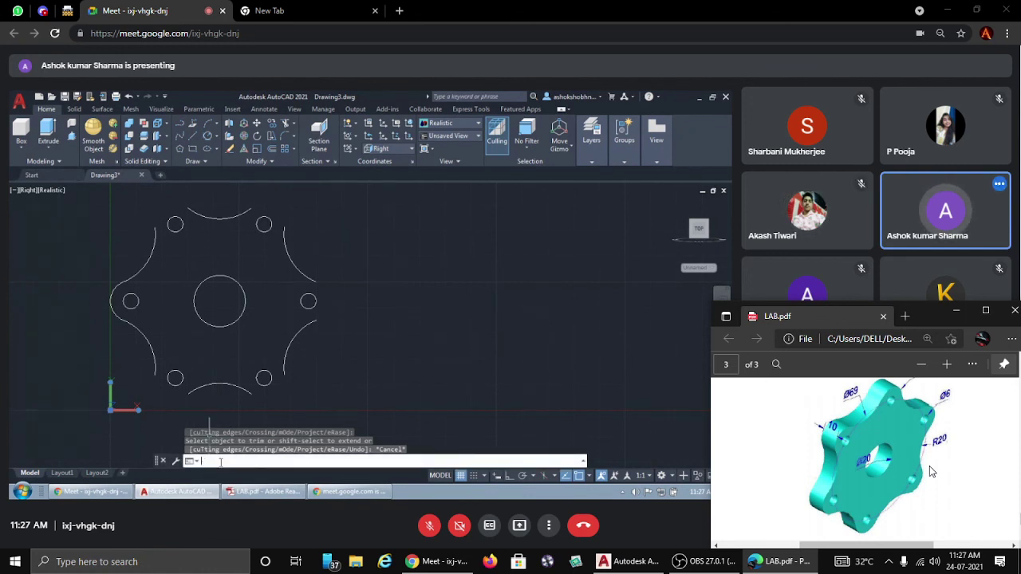
pyautogui.write('array')
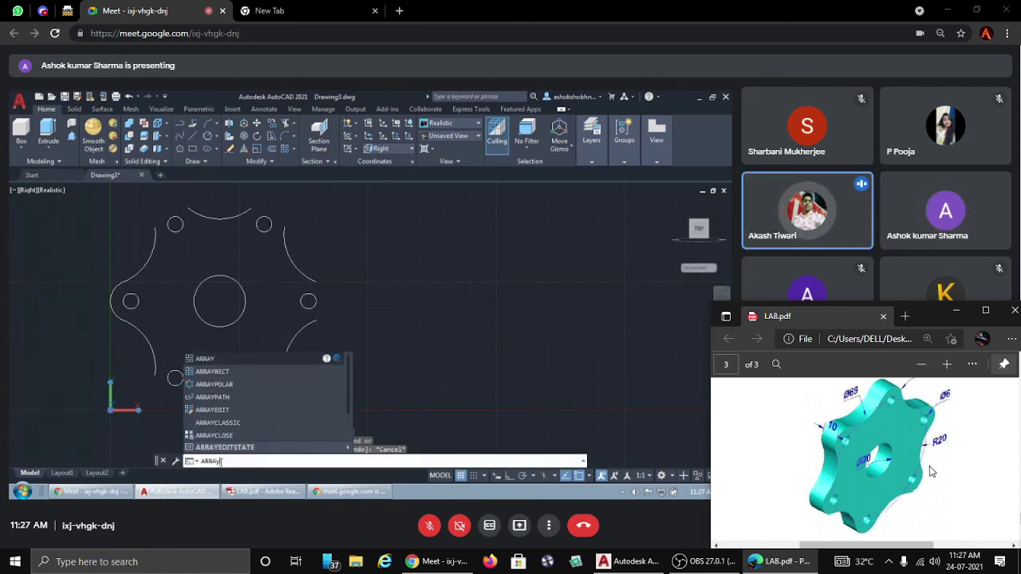
pyautogui.press('Return')
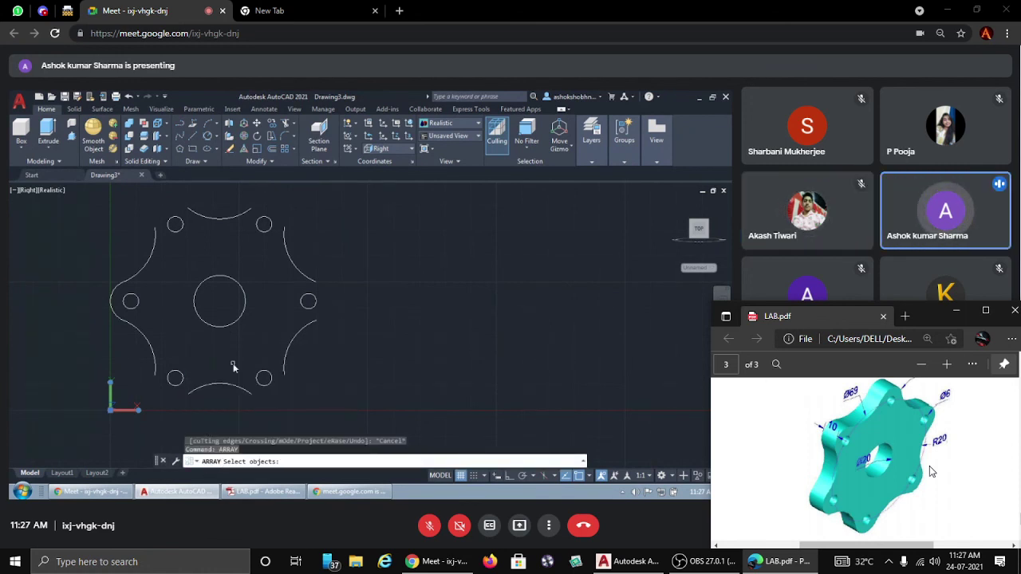
pyautogui.click(113, 292)
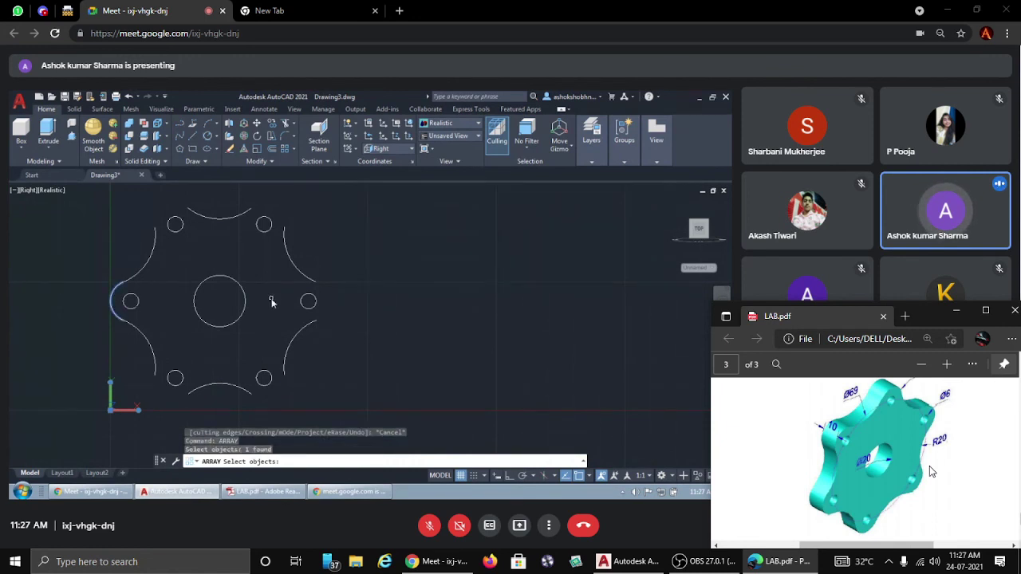
pyautogui.press('Return')
pyautogui.click(360, 461)
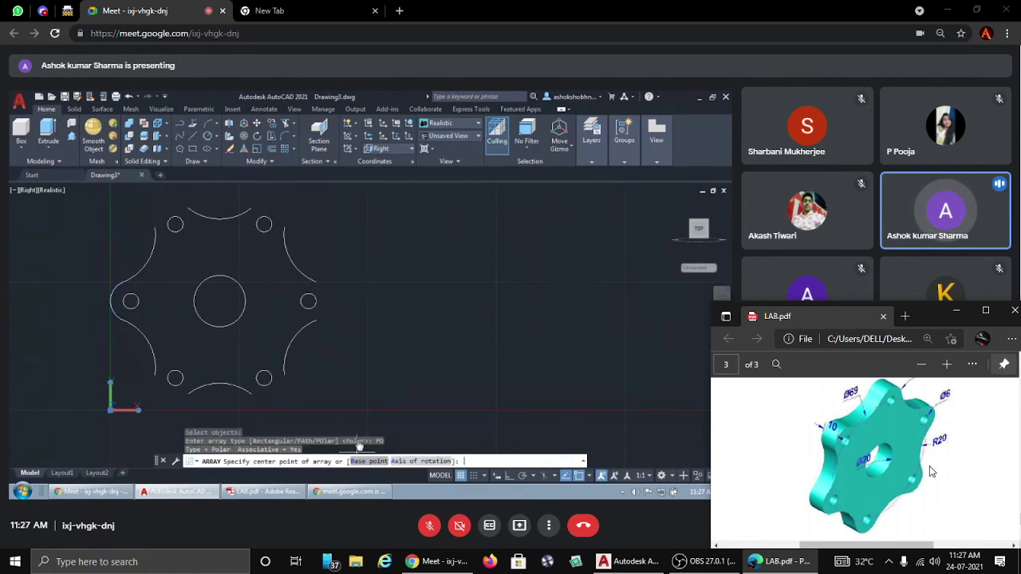
pyautogui.click(220, 301)
pyautogui.press('Return')
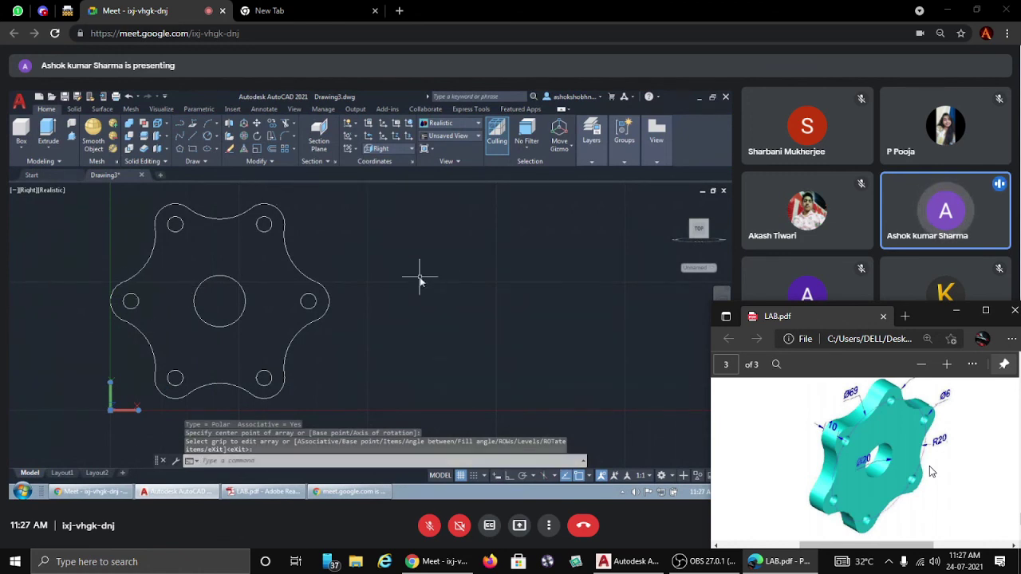
pyautogui.hotkey('ctrl', 'z')
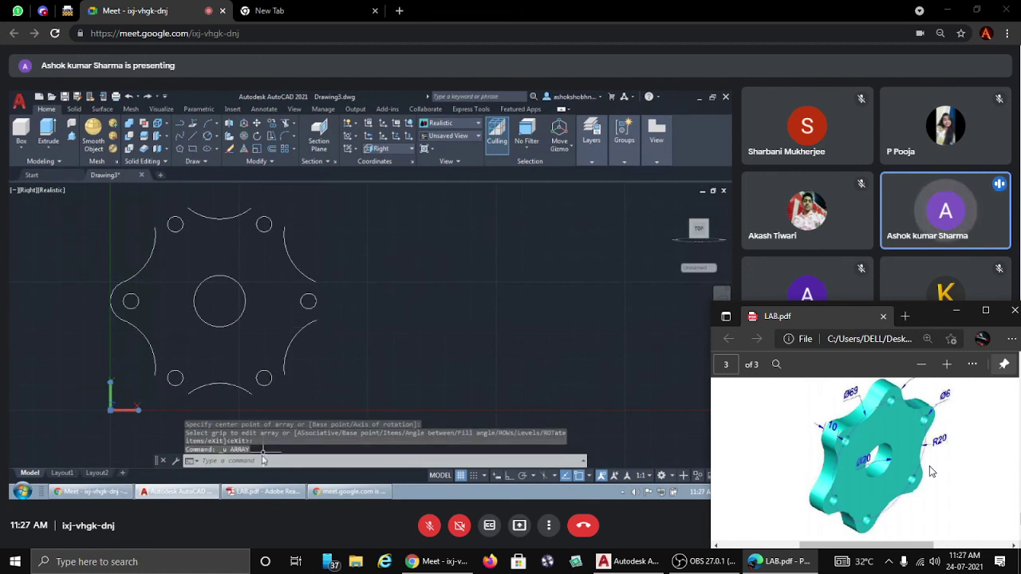
# Step: Create an associative polar array of the left lobe arc about the central circle's centre, with 6 items over 360 degrees
pyautogui.click(233, 461)
pyautogui.write('ARRAY')
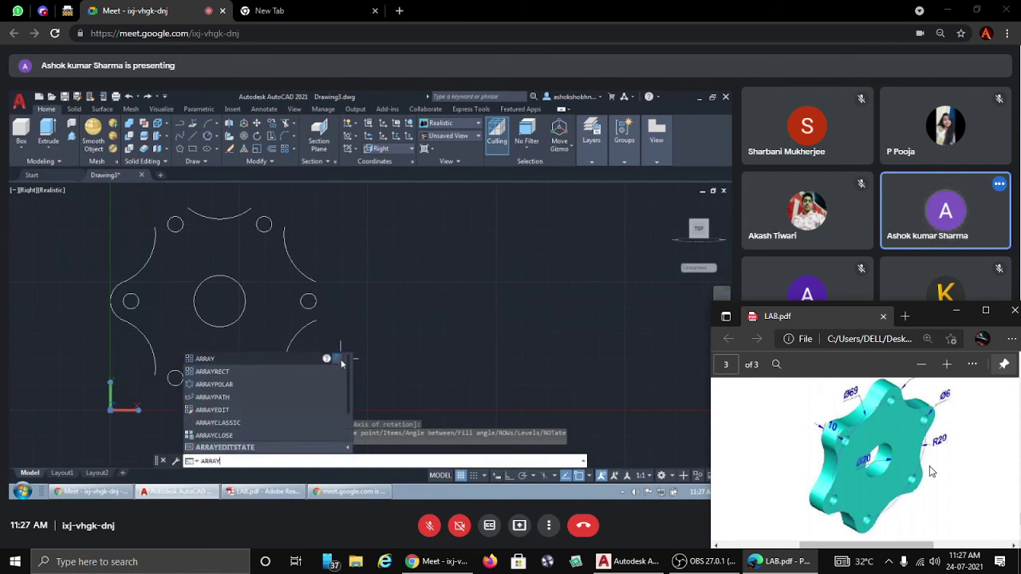
pyautogui.press('Return')
pyautogui.click(118, 292)
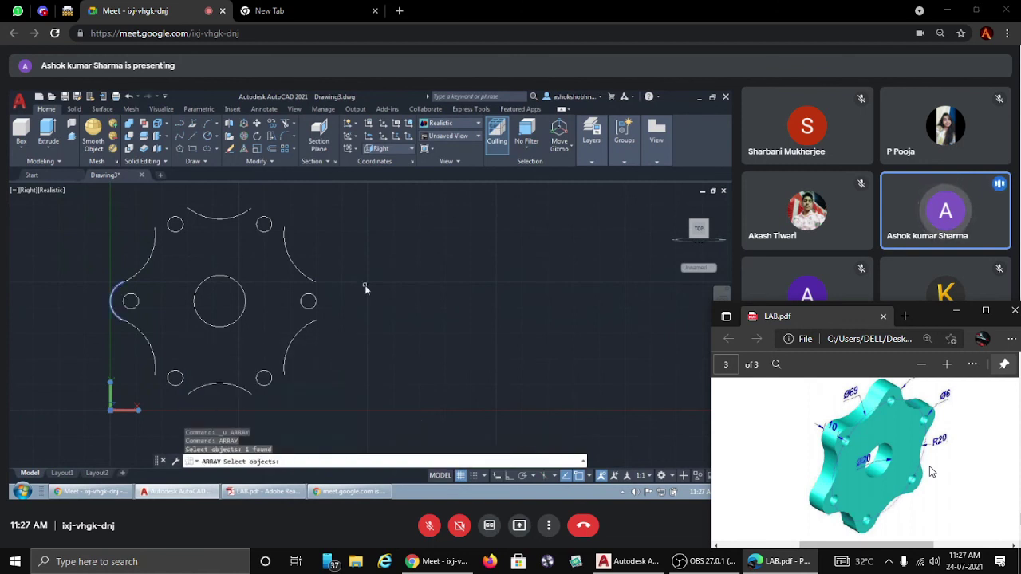
pyautogui.press('Return')
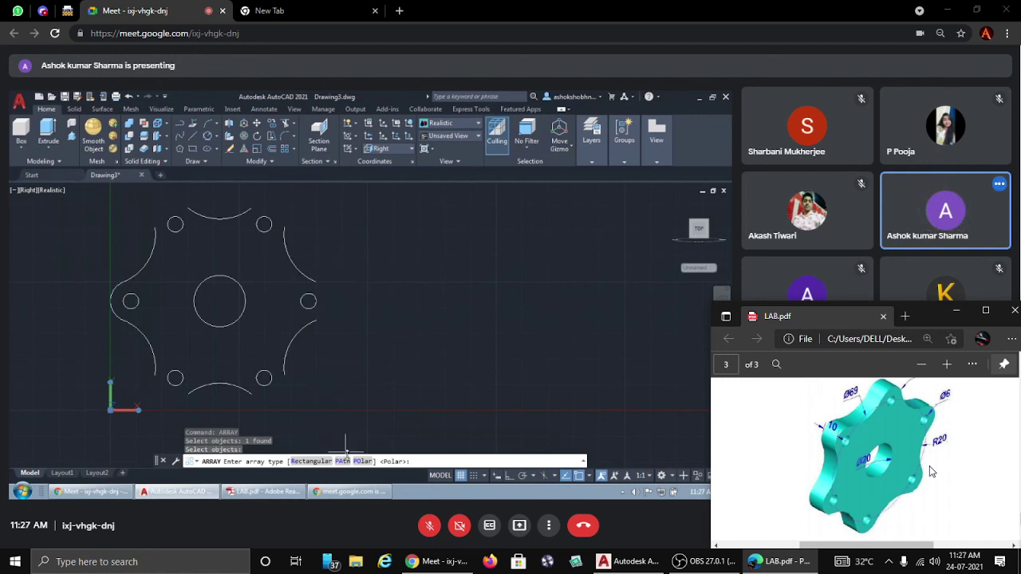
pyautogui.click(361, 462)
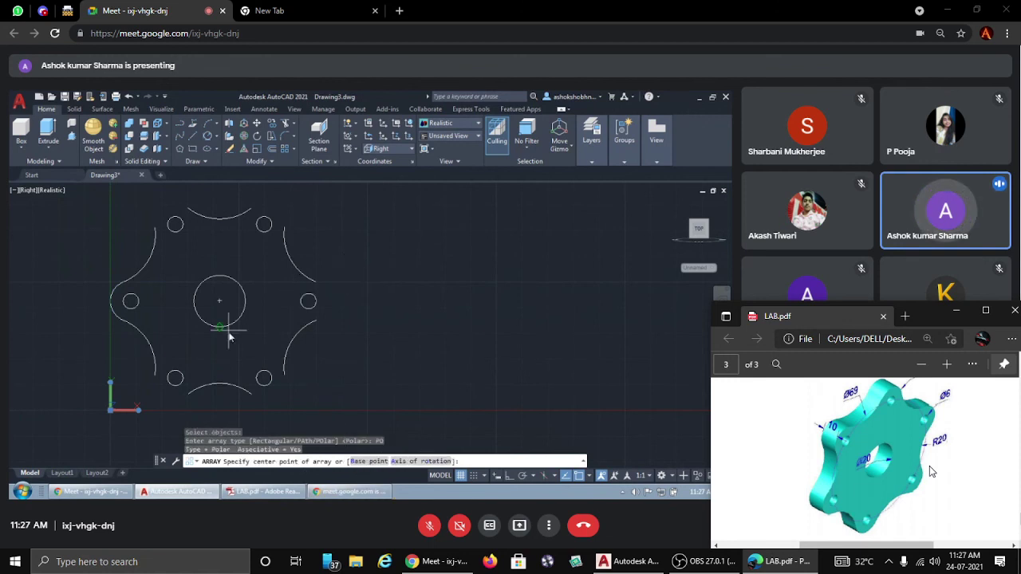
pyautogui.click(220, 302)
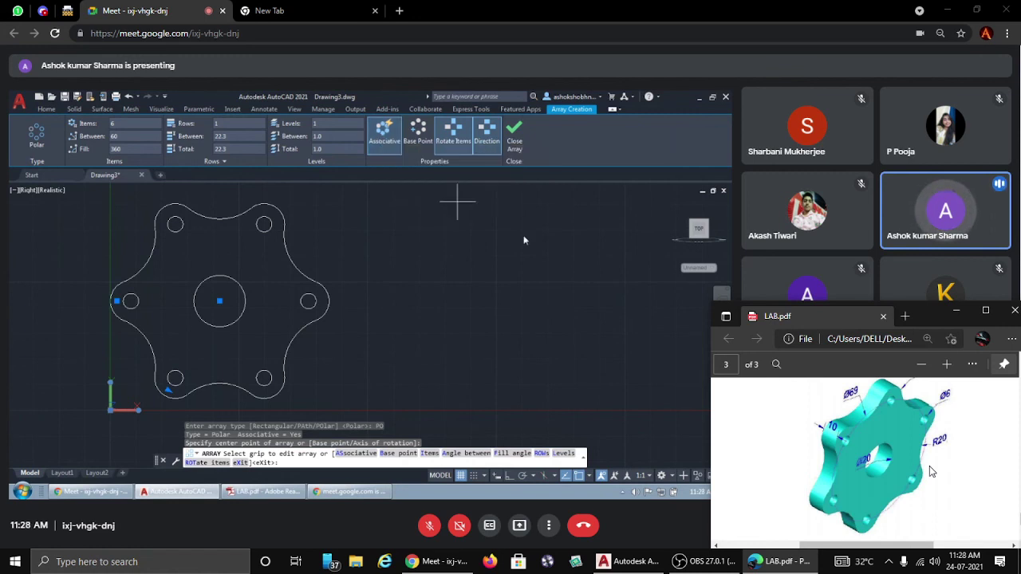
pyautogui.click(516, 135)
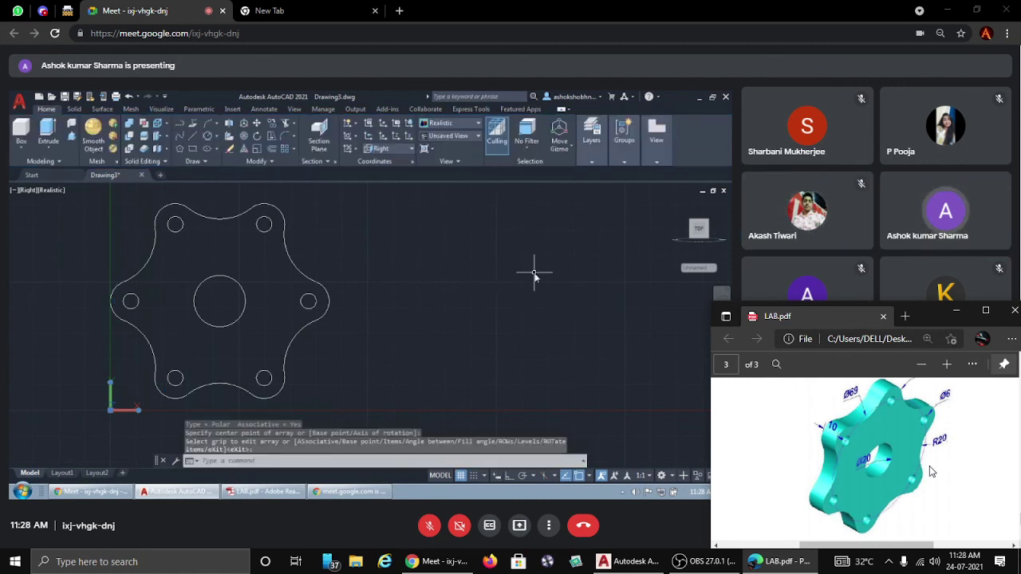
# Step: Switch the viewport from the Right view to SE Isometric
pyautogui.click(28, 190)
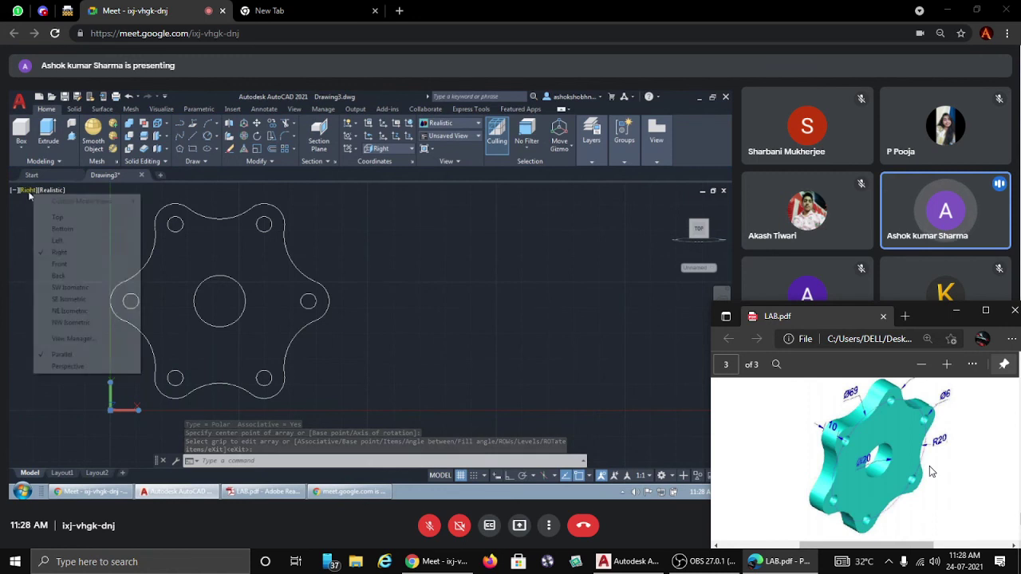
pyautogui.click(63, 302)
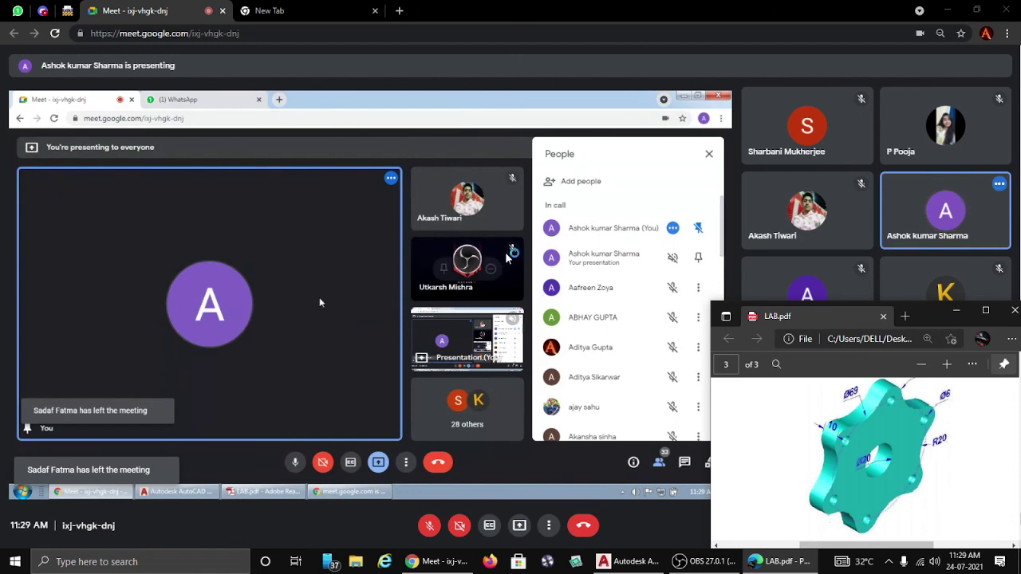
# Step: Close the LAB.pdf reference window and switch to OBS
pyautogui.click(1015, 310)
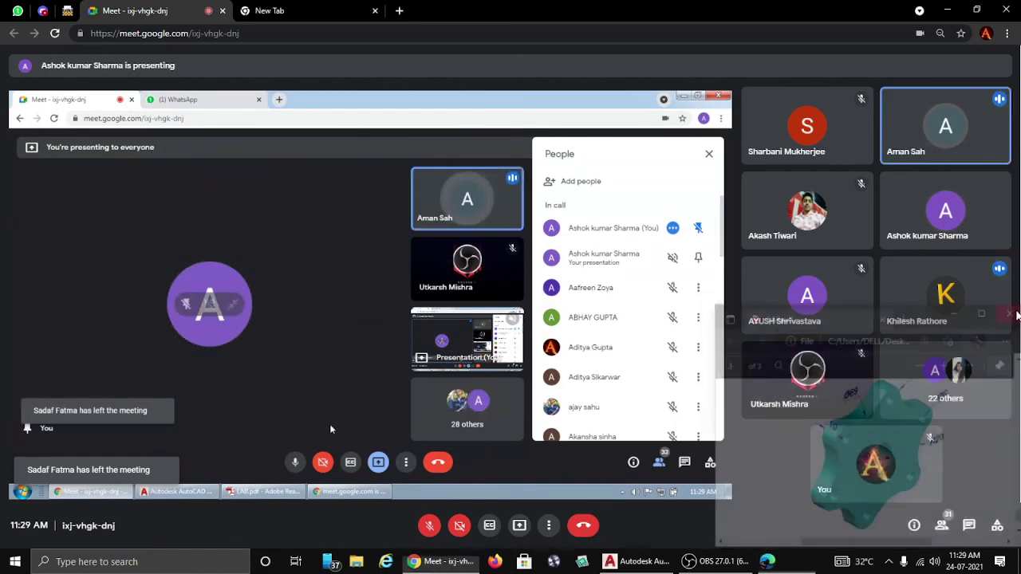
pyautogui.click(714, 562)
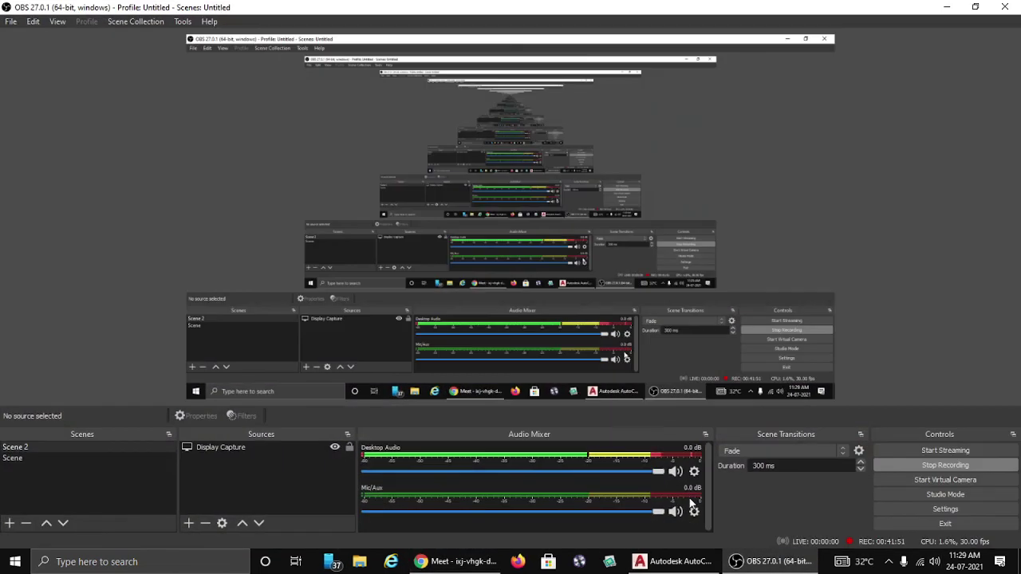